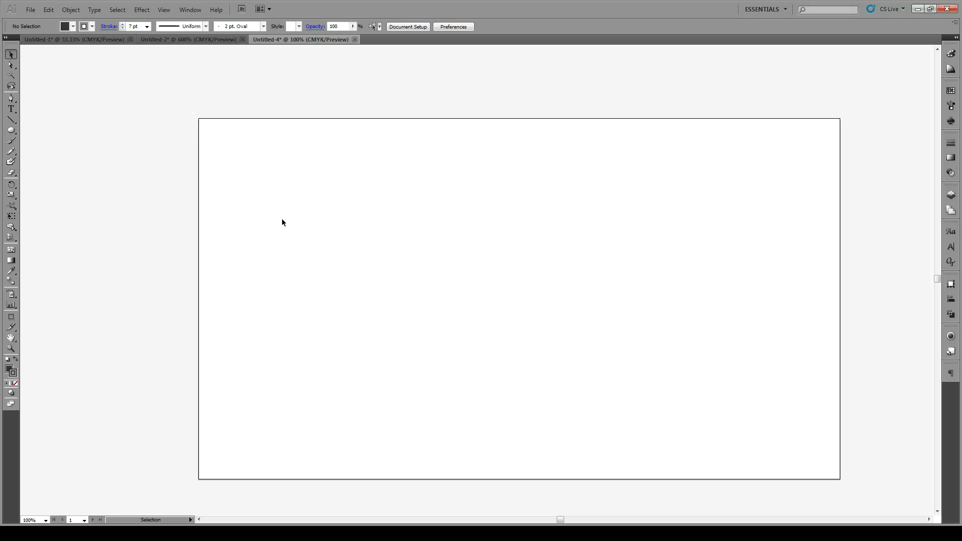
# Draw a three-sided polygon with a 200 px radius on the artboard.
pyautogui.click(11, 132)
pyautogui.moveTo(12, 134); pyautogui.dragTo(48, 163)
pyautogui.click(470, 239)
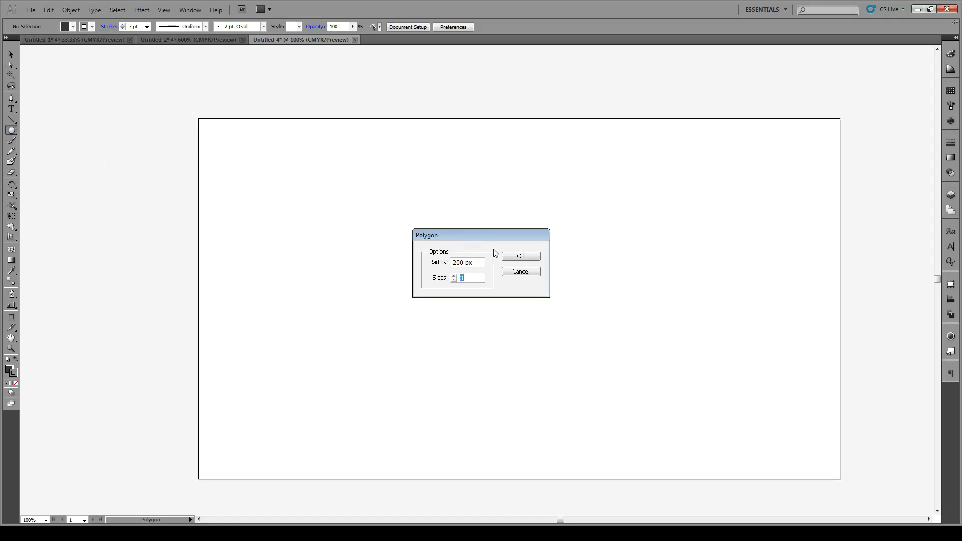
pyautogui.click(520, 257)
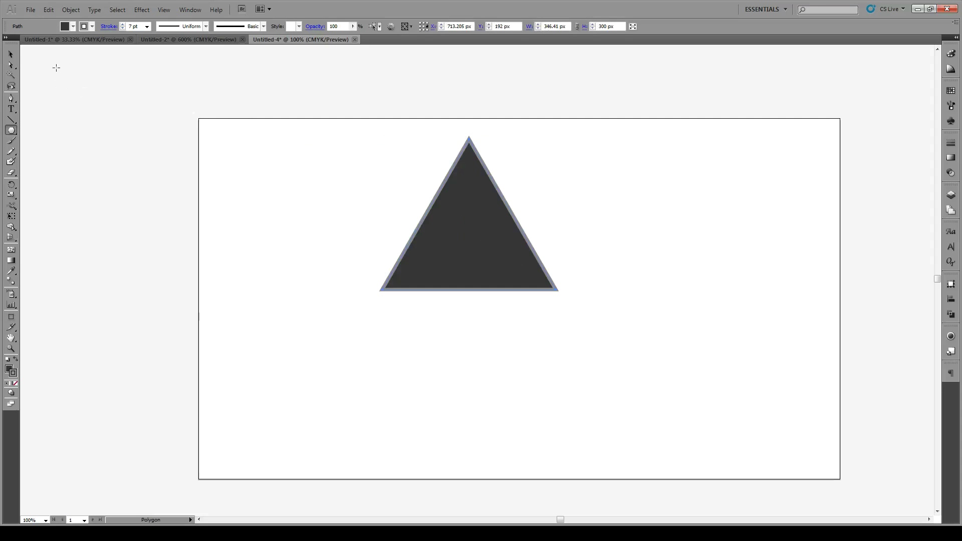
# Move the triangle down and right, and set its colour to white.
pyautogui.press('v')
pyautogui.moveTo(476, 258); pyautogui.dragTo(555, 361)
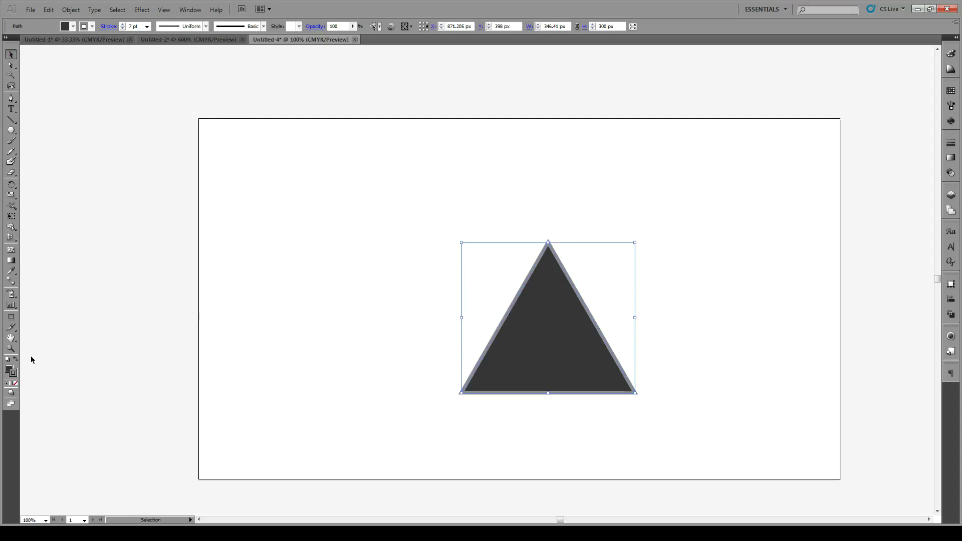
pyautogui.doubleClick(8, 370)
pyautogui.click(382, 244)
pyautogui.moveTo(375, 217); pyautogui.dragTo(351, 202)
pyautogui.click(579, 206)
pyautogui.click(596, 251)
pyautogui.click(564, 318)
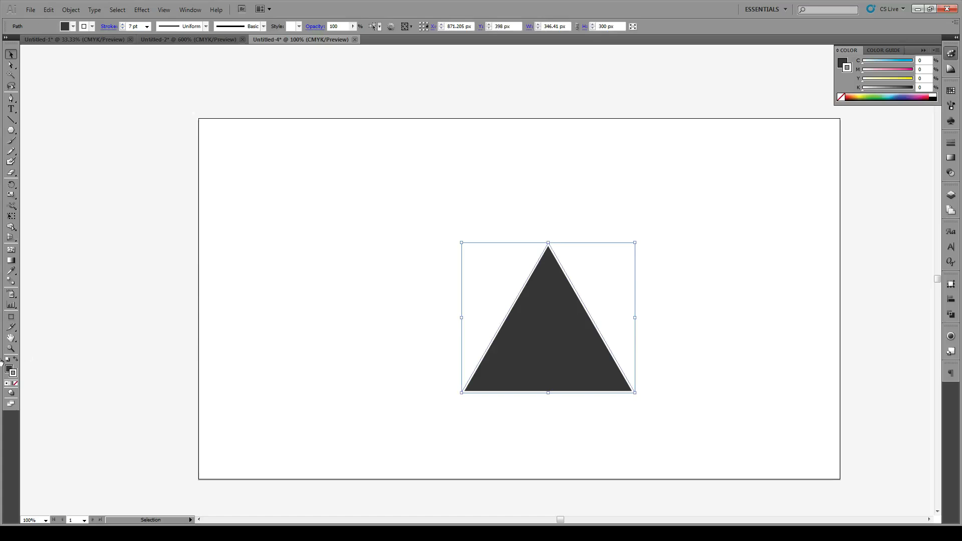
# Swap the triangle's fill and outline, then draw a 236 px circle at its lower-right corner.
pyautogui.click(16, 360)
pyautogui.click(204, 332)
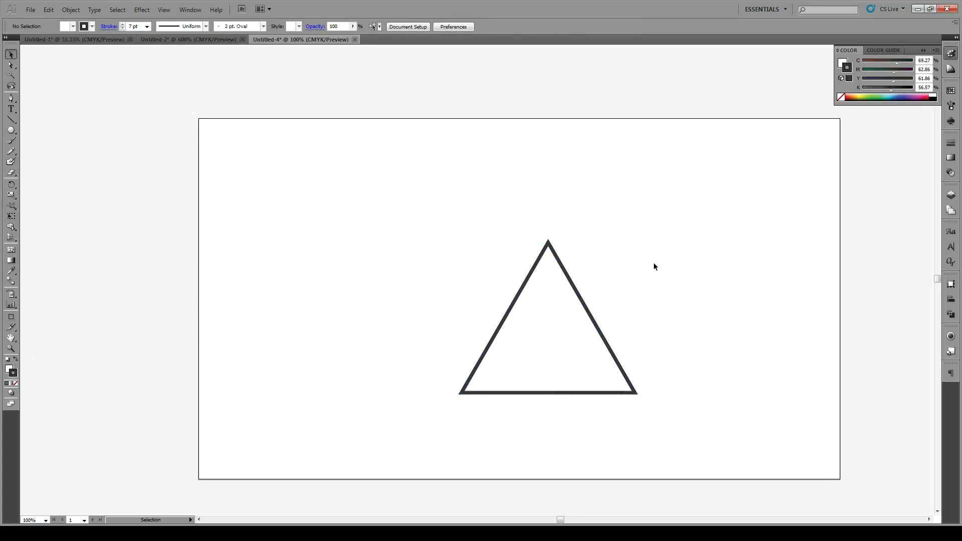
pyautogui.moveTo(11, 130); pyautogui.dragTo(40, 155)
pyautogui.moveTo(548, 275)
pyautogui.mouseDown()
pyautogui.moveTo(576, 327)
pyautogui.moveTo(639, 394)
pyautogui.mouseUp()
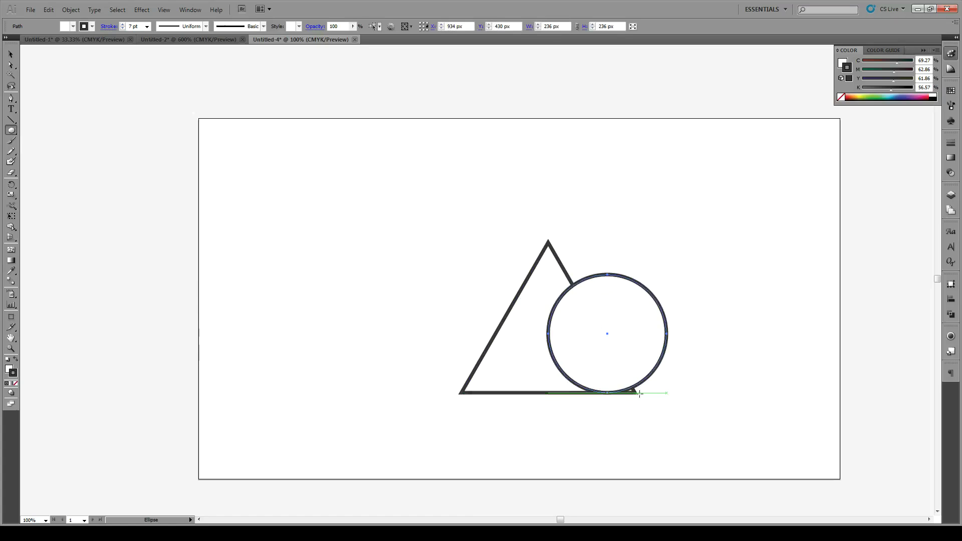
# Add anchor points to the circle twice and move it onto a bottom corner.
pyautogui.press('v')
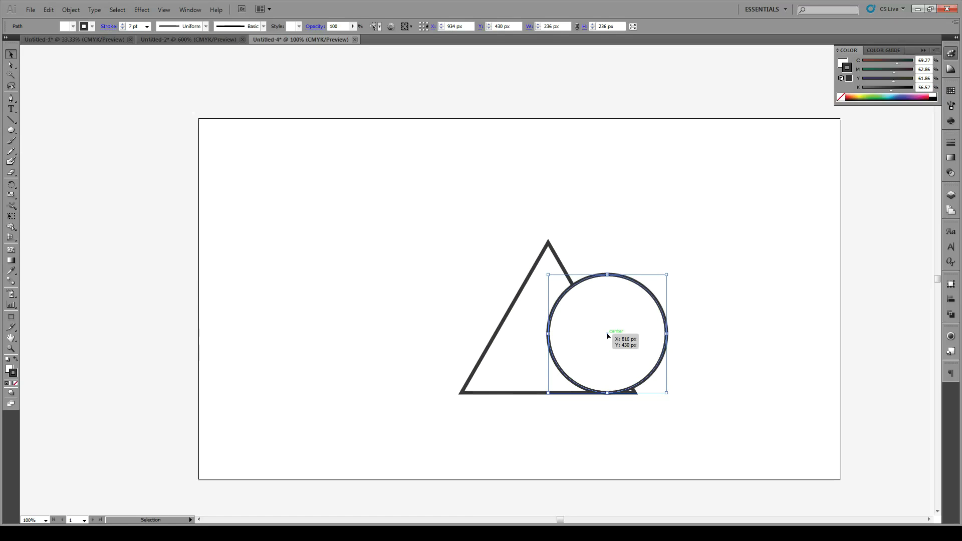
pyautogui.click(80, 14)
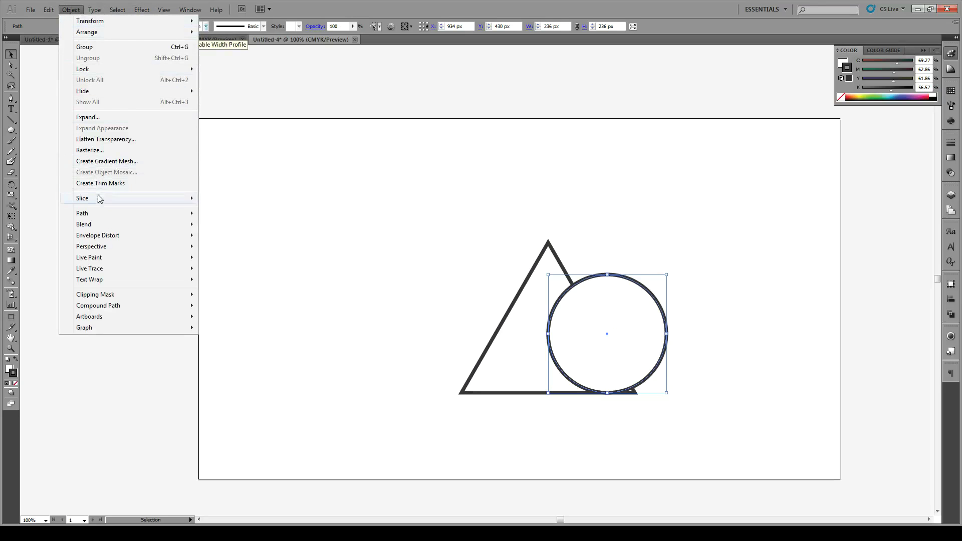
pyautogui.moveTo(106, 216)
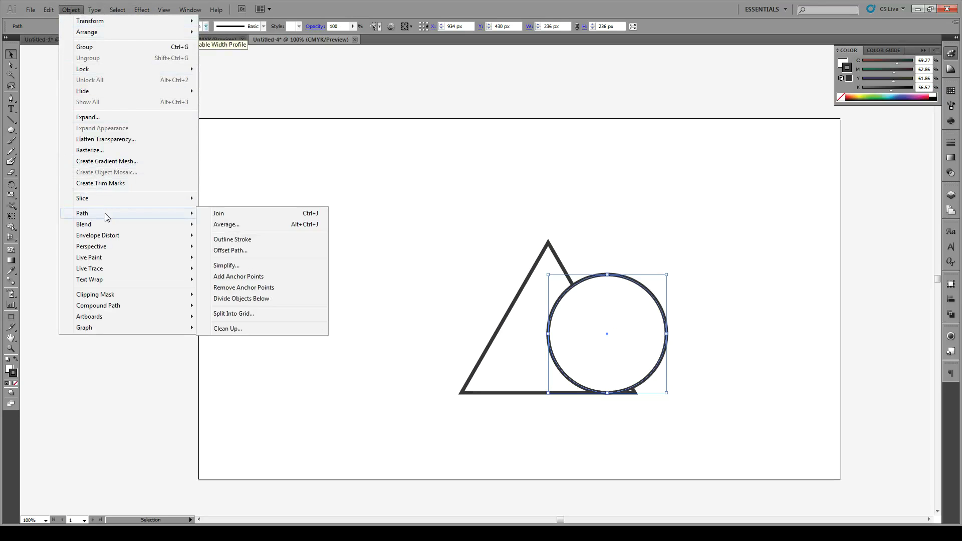
pyautogui.click(256, 276)
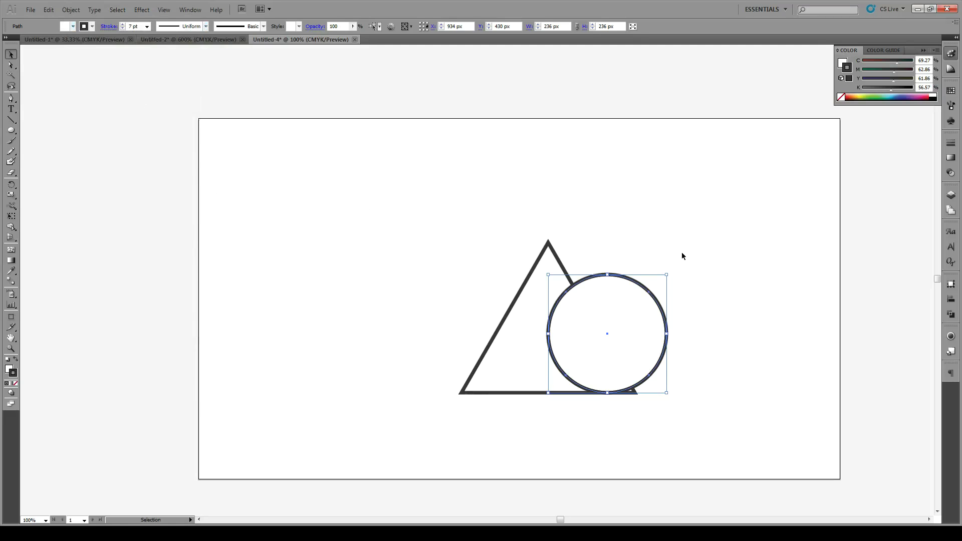
pyautogui.click(70, 10)
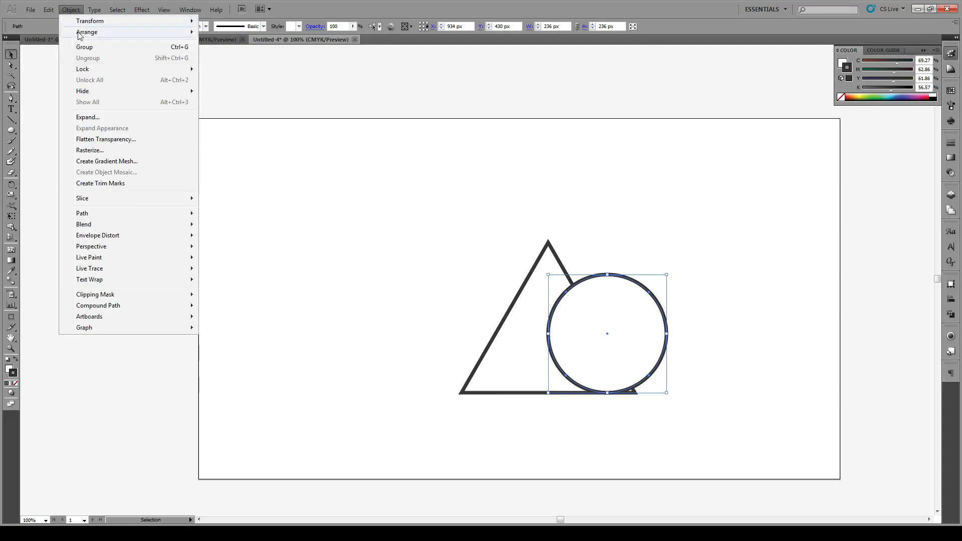
pyautogui.moveTo(100, 213)
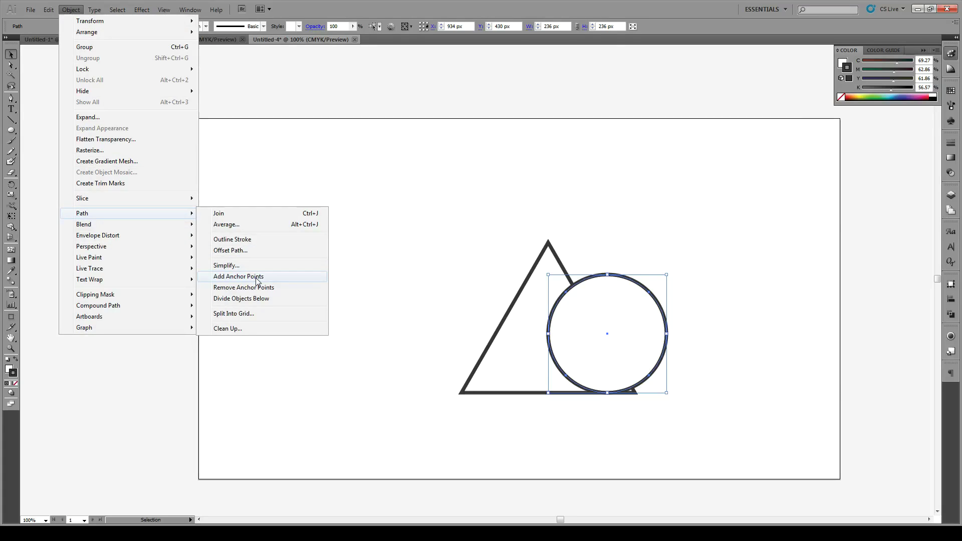
pyautogui.click(238, 276)
pyautogui.moveTo(608, 333); pyautogui.dragTo(472, 399)
# Pen-draw a closed bridge with a straight top and arched underside between the two circles.
pyautogui.click(555, 427)
pyautogui.scroll(3, 552, 441)
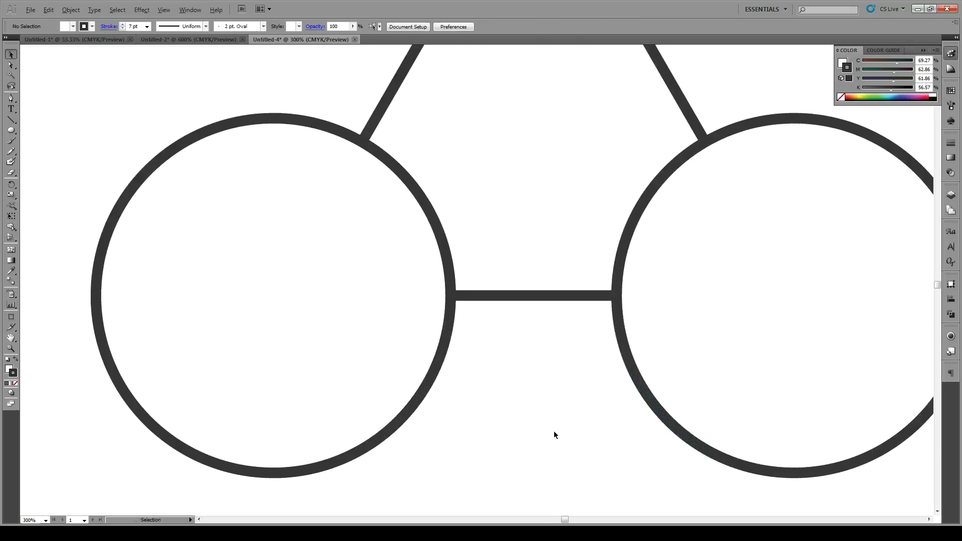
pyautogui.press('alt')
pyautogui.click(11, 99)
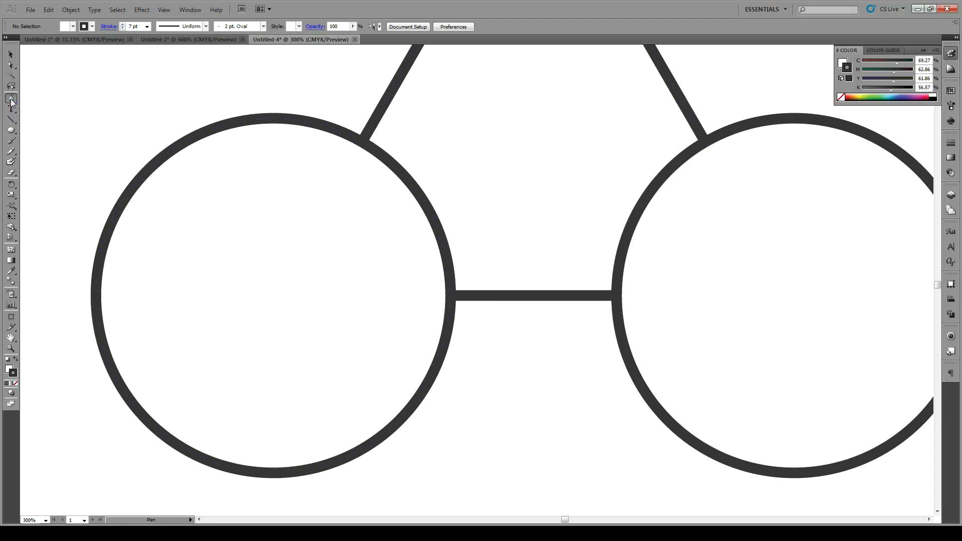
pyautogui.click(630, 365)
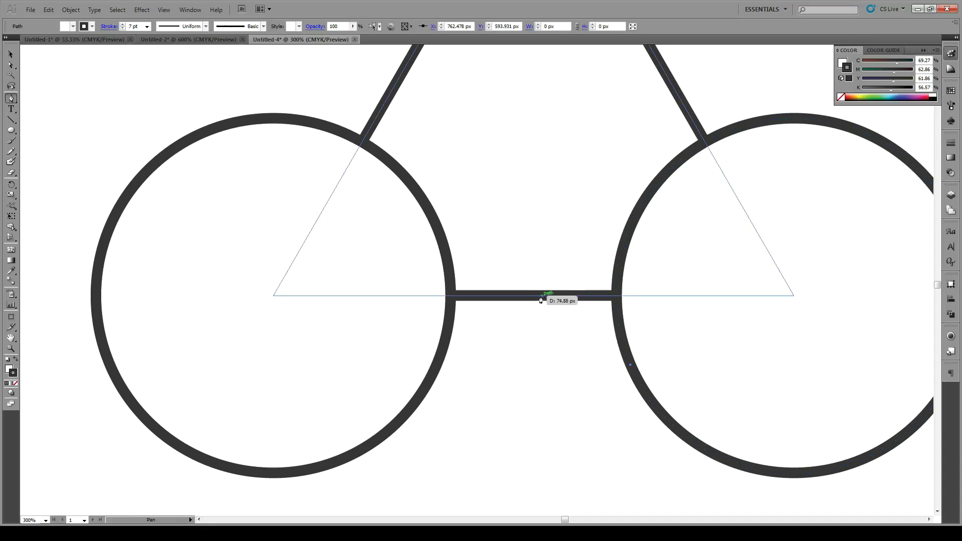
pyautogui.moveTo(535, 297); pyautogui.dragTo(451, 298)
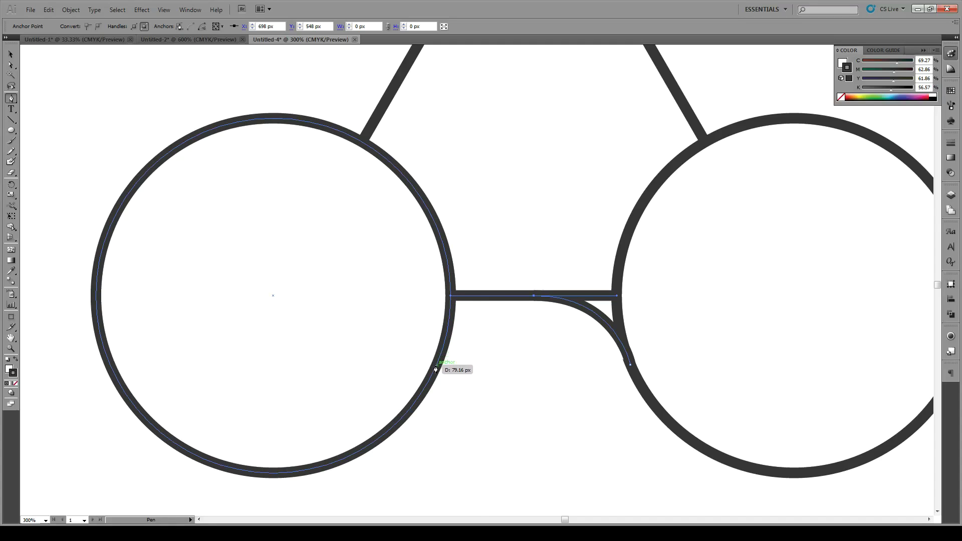
pyautogui.click(437, 365)
pyautogui.click(451, 295)
pyautogui.click(617, 296)
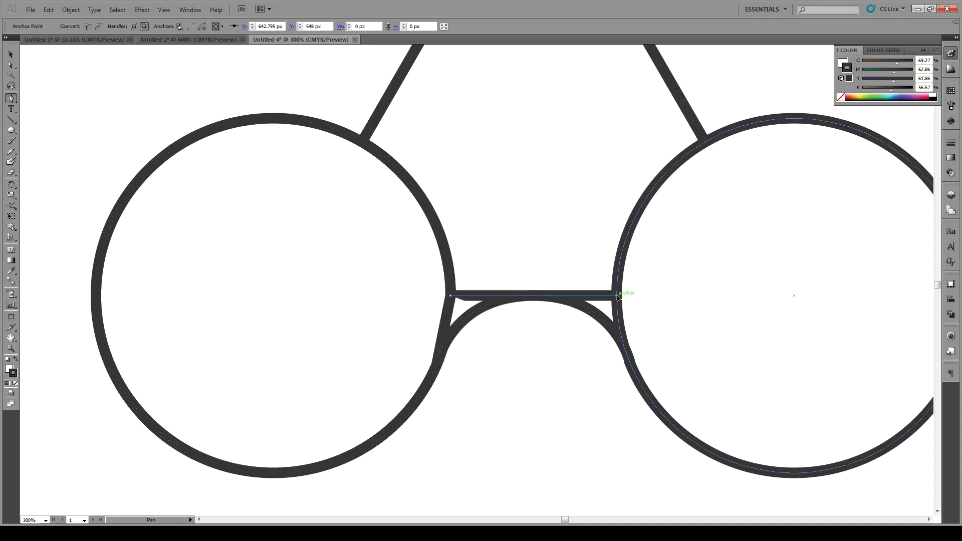
pyautogui.click(631, 365)
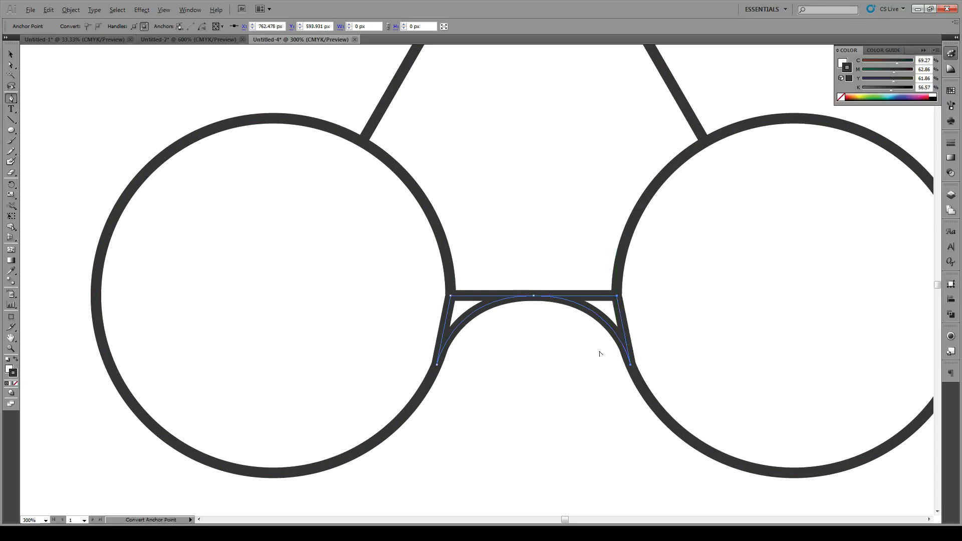
pyautogui.keyDown('alt'); pyautogui.scroll(-3, 597, 352); pyautogui.keyUp('alt')
# Select both circles and the curved bridge together.
pyautogui.hotkey('alt', 'v')
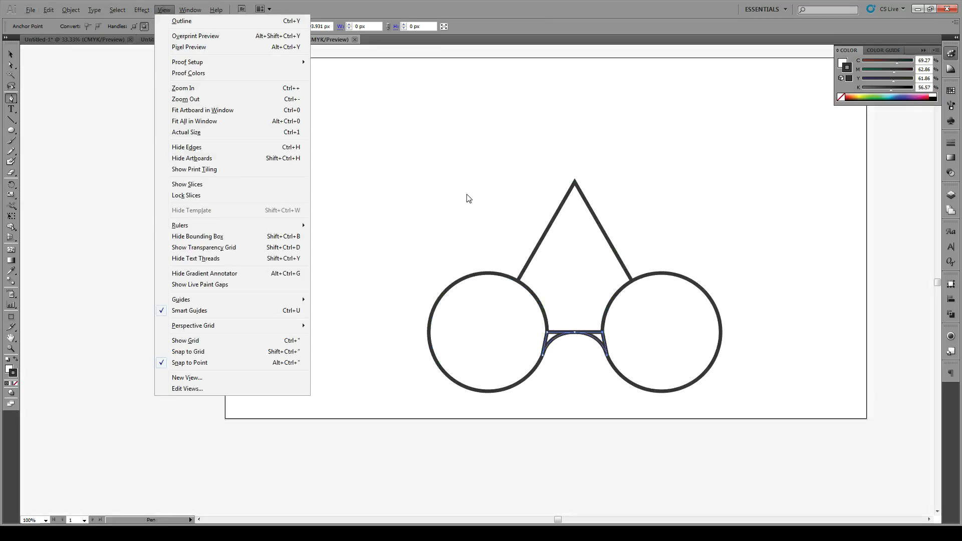
pyautogui.press('Escape')
pyautogui.press('v')
pyautogui.click(479, 157)
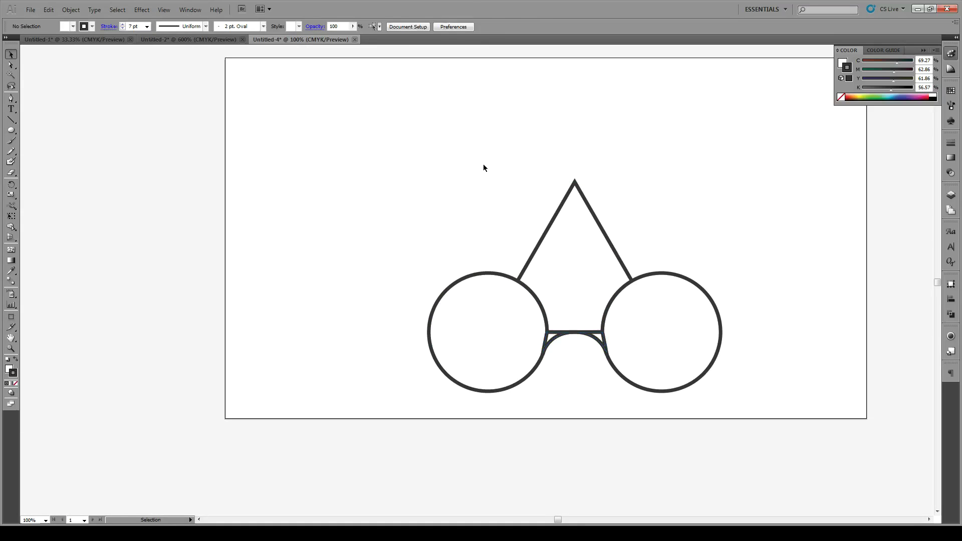
pyautogui.moveTo(741, 343); pyautogui.dragTo(428, 372)
pyautogui.press('a')
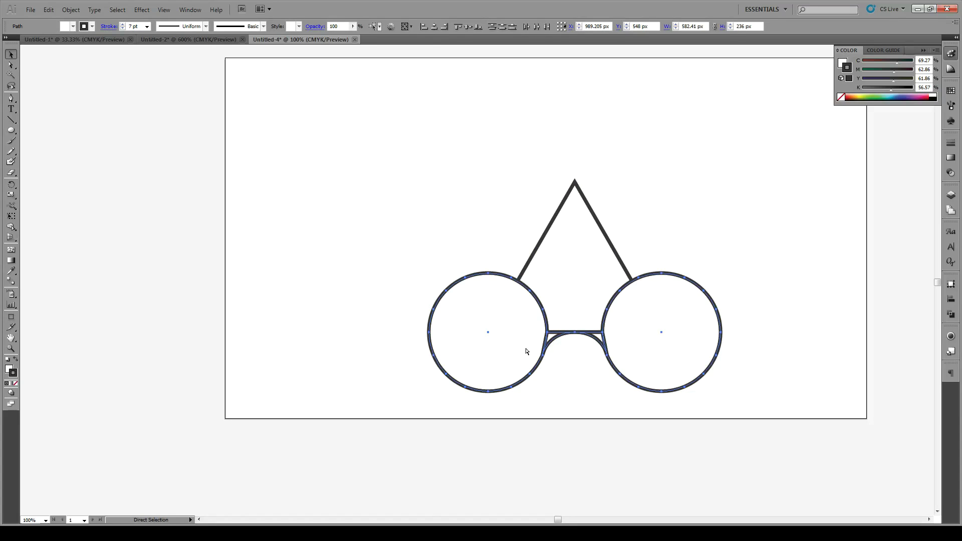
pyautogui.press('v')
pyautogui.press('a')
pyautogui.press('v')
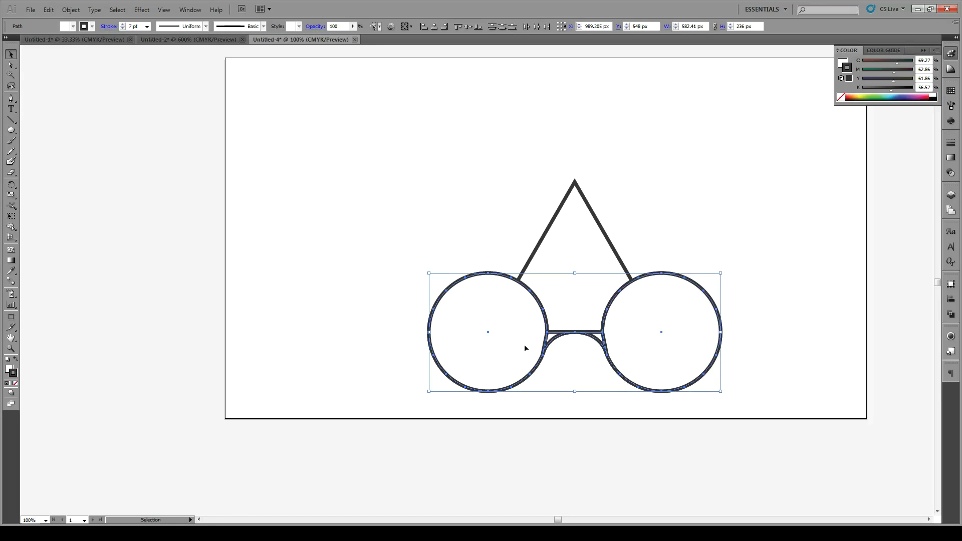
# Rotate a copy of the circle group by 120° and move it toward the top corner.
pyautogui.rightClick(525, 349)
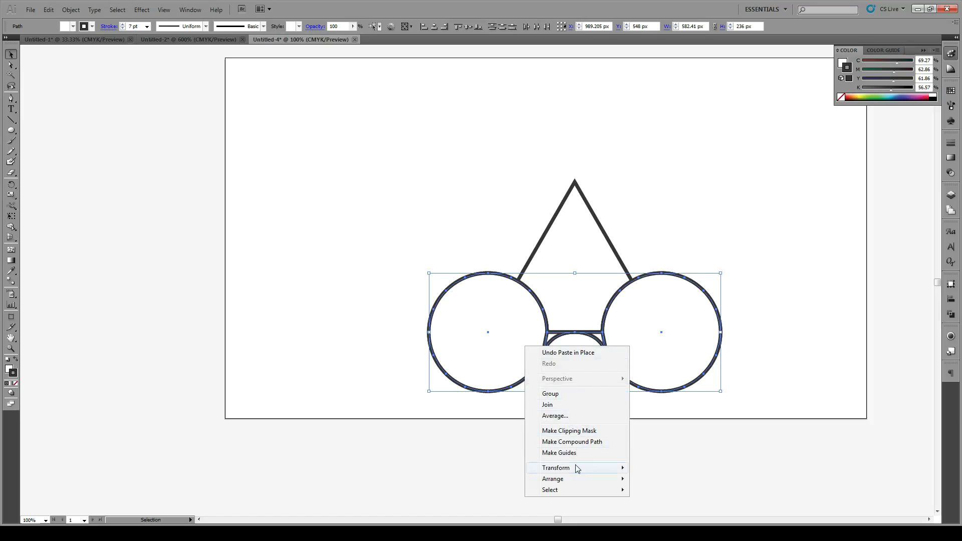
pyautogui.moveTo(622, 469)
pyautogui.click(673, 411)
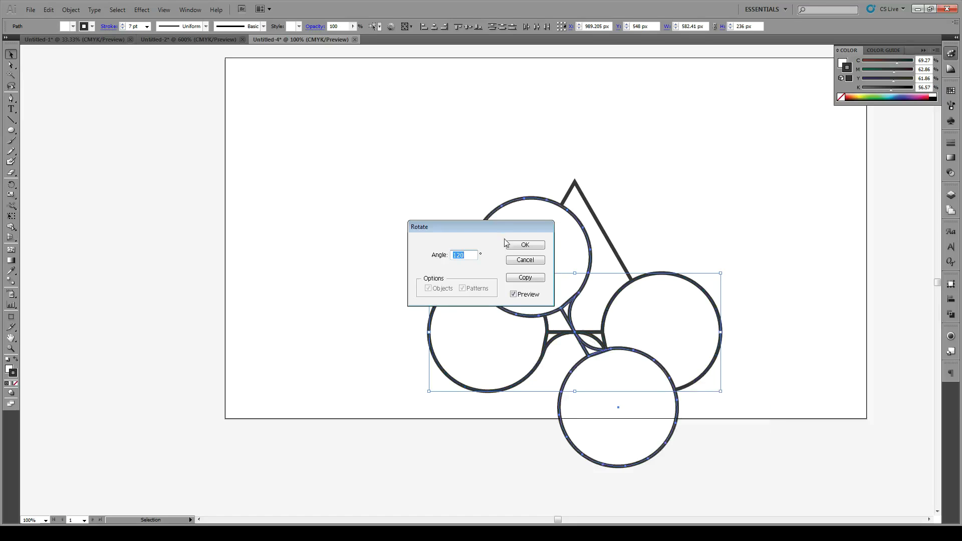
pyautogui.click(526, 247)
pyautogui.moveTo(621, 411); pyautogui.dragTo(662, 335)
# Apply another 120° rotated copy and shift the circle group left into place.
pyautogui.press('a')
pyautogui.press('ctrl')
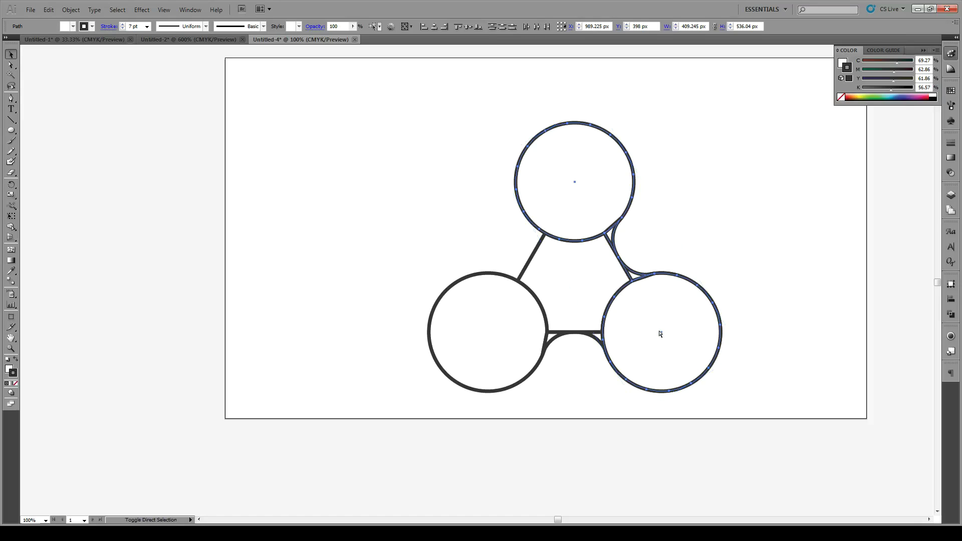
pyautogui.press('ctrl')
pyautogui.press('ctrl')
pyautogui.rightClick(660, 333)
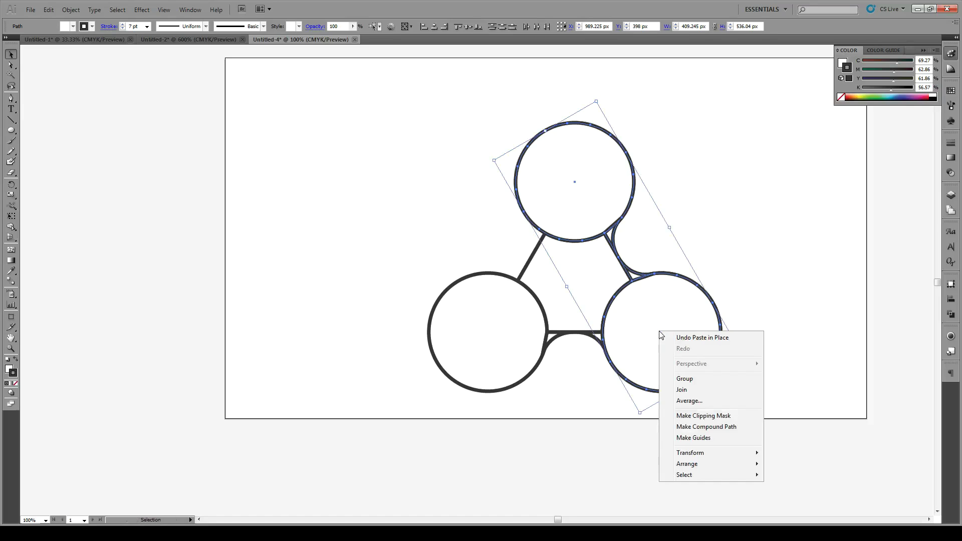
pyautogui.moveTo(700, 459)
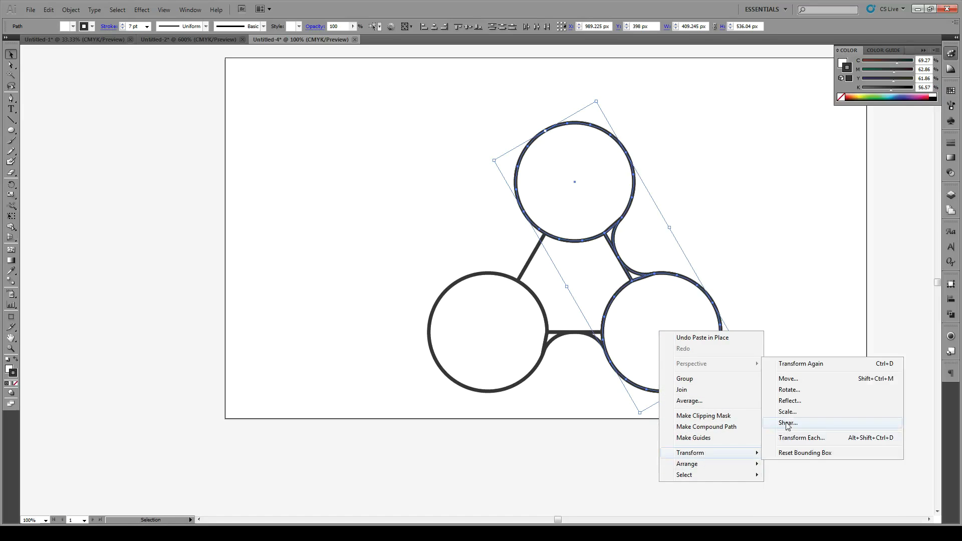
pyautogui.click(797, 391)
pyautogui.click(525, 246)
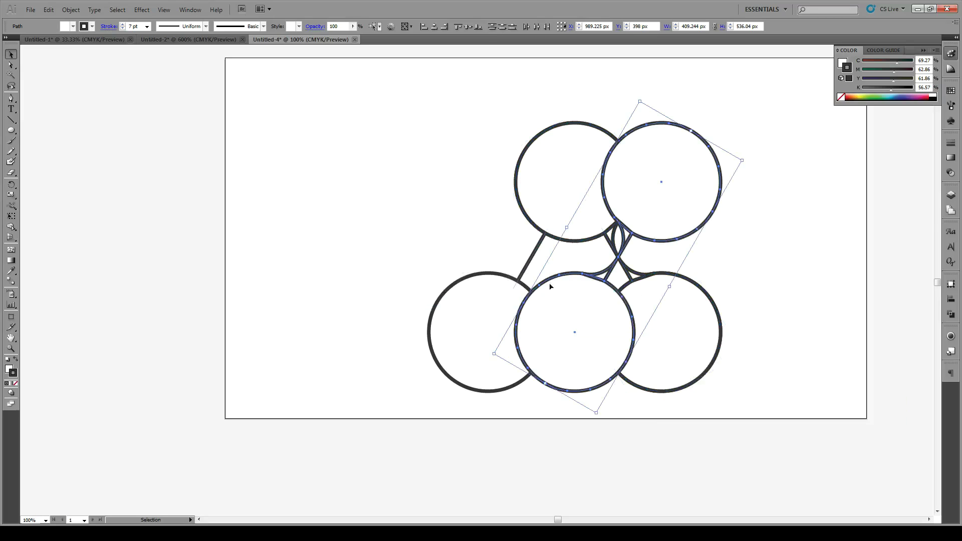
pyautogui.moveTo(575, 335); pyautogui.dragTo(489, 335)
pyautogui.click(575, 357)
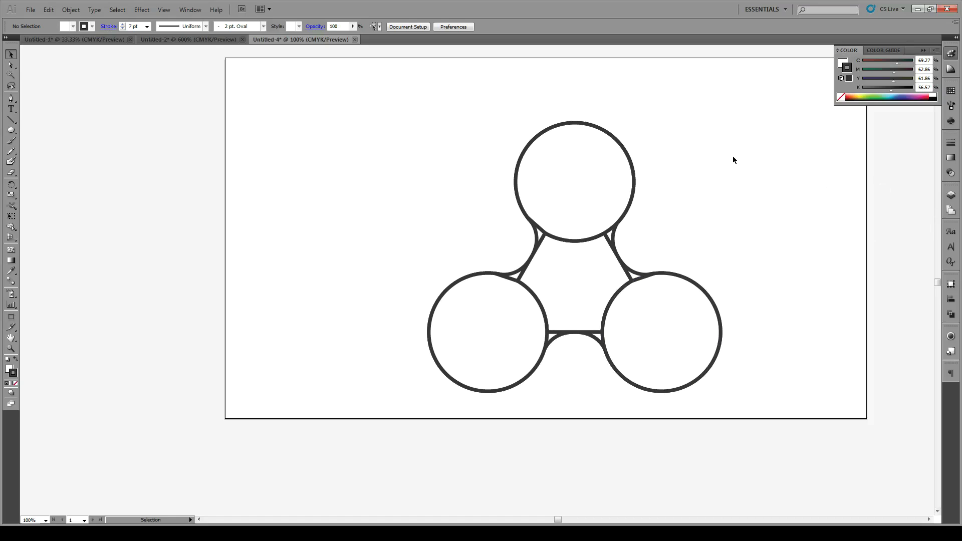
# Add a new layer above Layer 1, hide Layer 1, and select the spinner artwork for Pathfinder.
pyautogui.moveTo(743, 158); pyautogui.dragTo(427, 369)
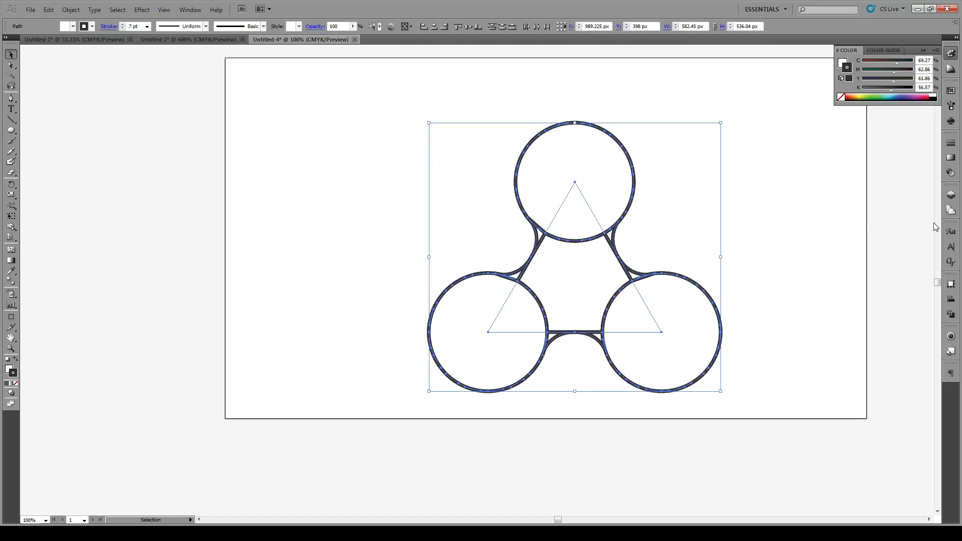
pyautogui.click(951, 194)
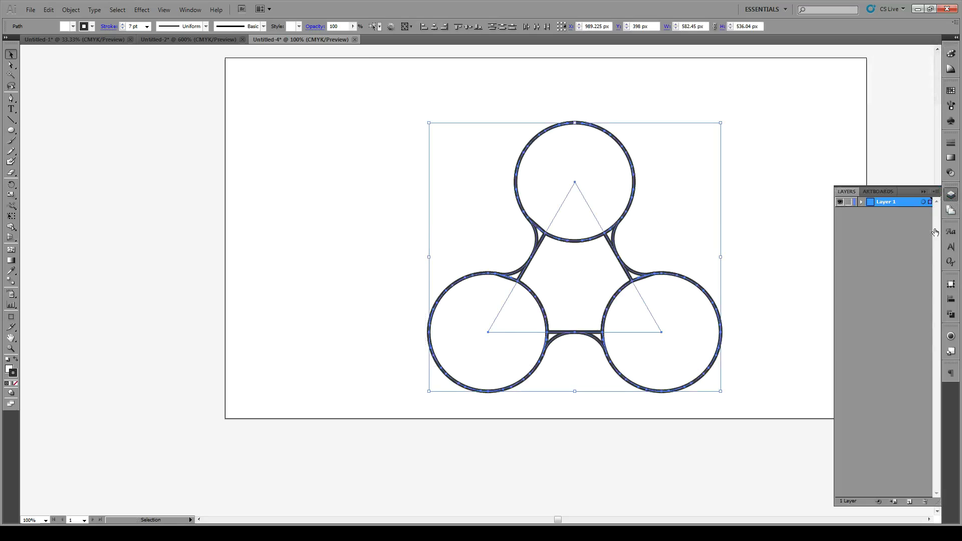
pyautogui.click(909, 501)
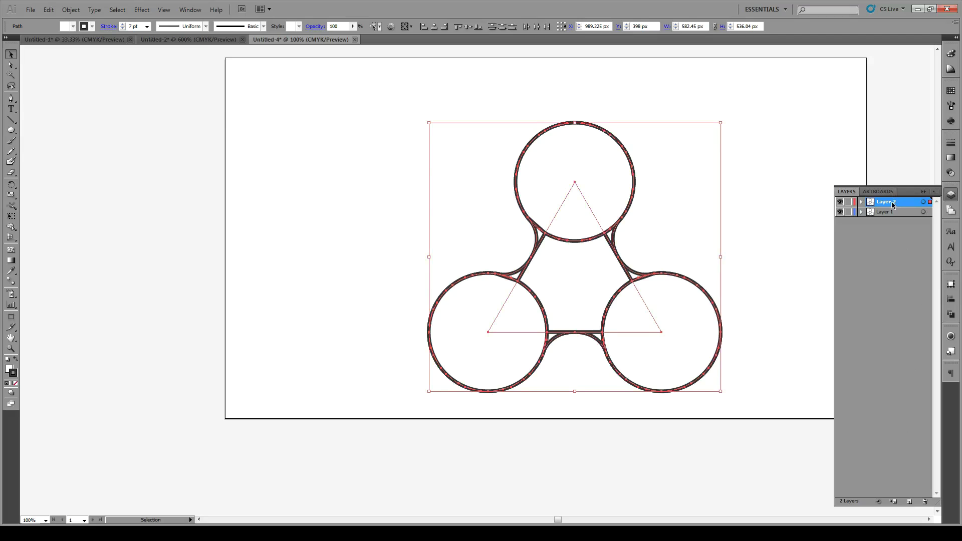
pyautogui.click(841, 212)
pyautogui.click(753, 214)
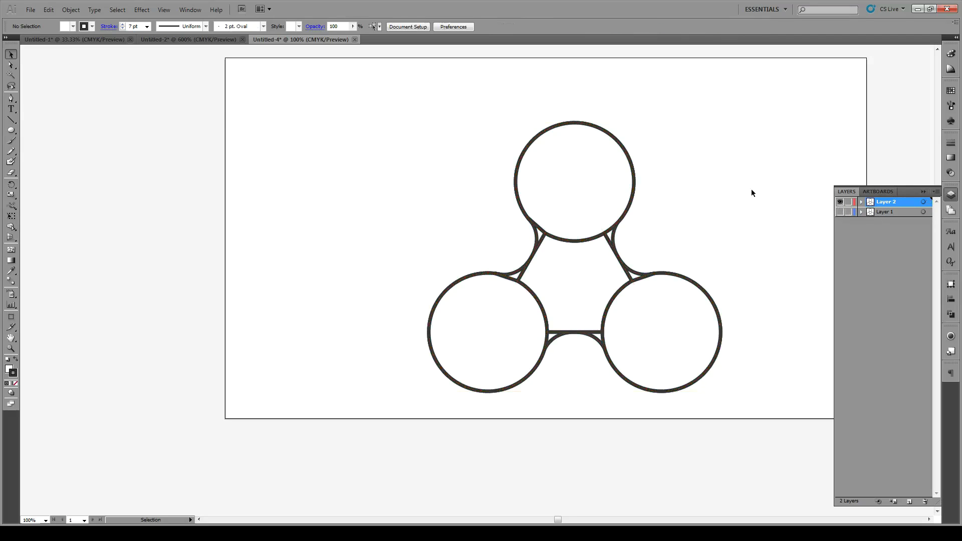
pyautogui.moveTo(754, 133); pyautogui.dragTo(505, 357)
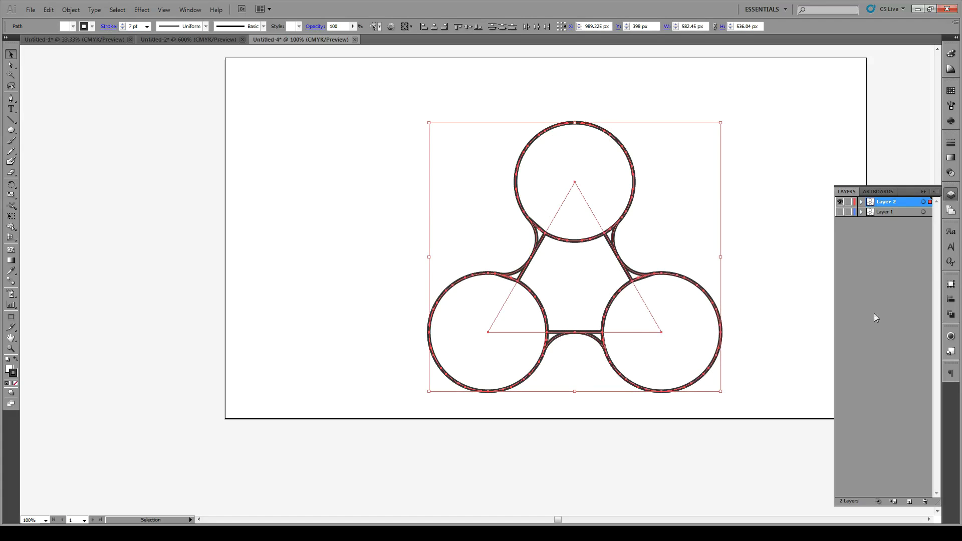
pyautogui.click(951, 315)
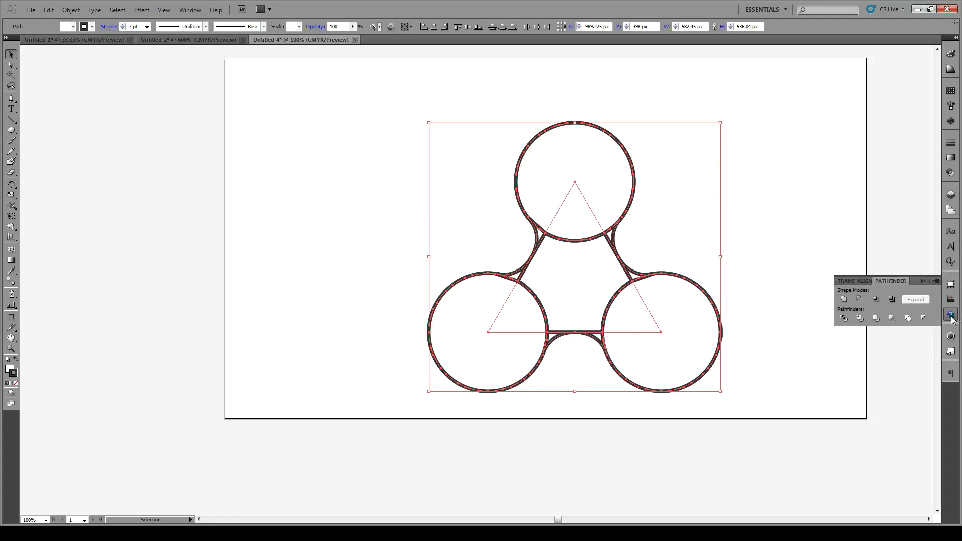
# Unite the circles and triangle into one outline, then remove the stray point with Delete Anchor Point.
pyautogui.click(844, 299)
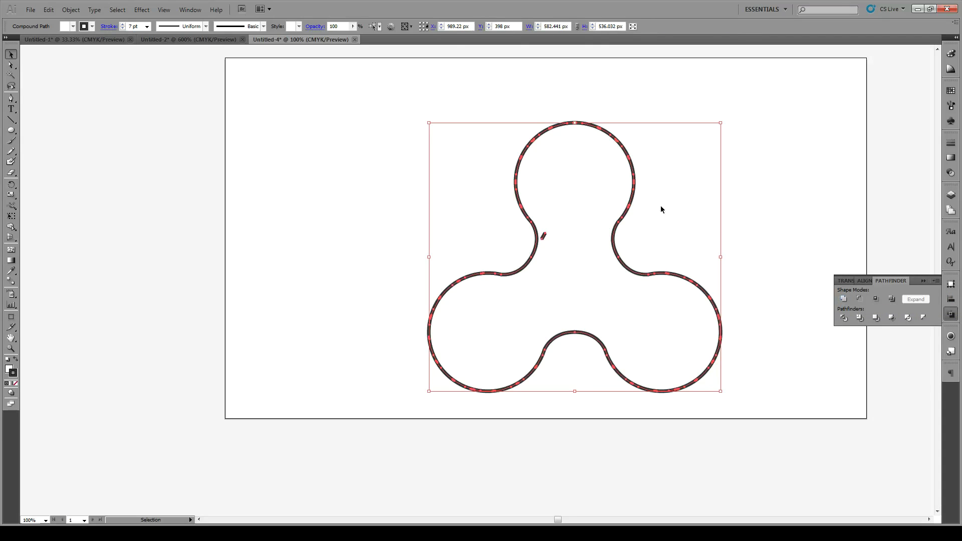
pyautogui.click(11, 99)
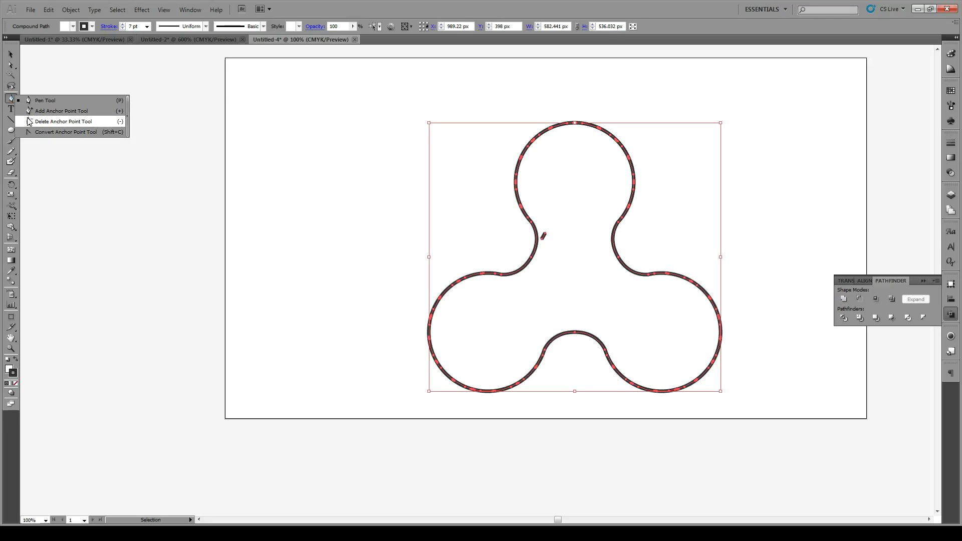
pyautogui.click(64, 121)
pyautogui.hotkey('ctrl', 'shift', 'a')
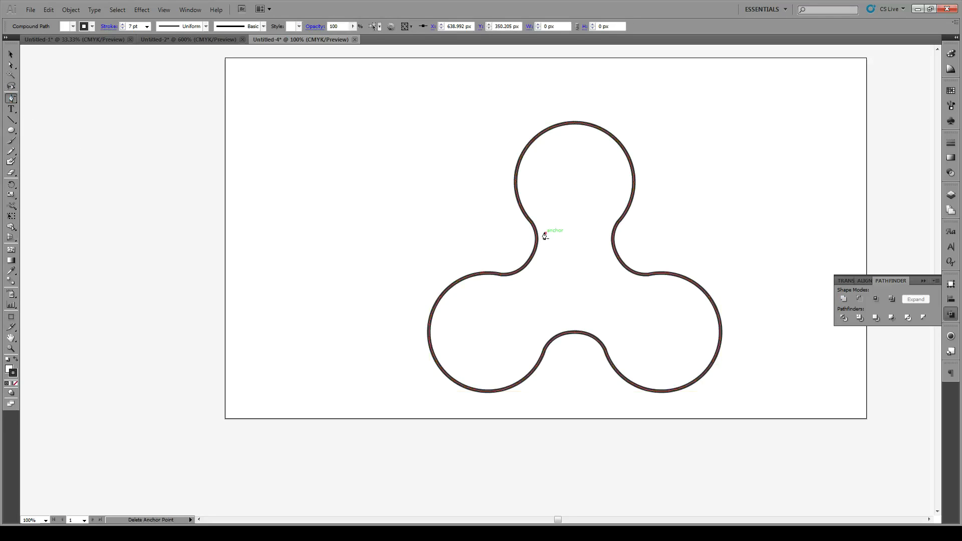
# Select the spinner and colour it red DD3A3A, then darker red A52B2B.
pyautogui.press('v')
pyautogui.moveTo(695, 144); pyautogui.dragTo(504, 326)
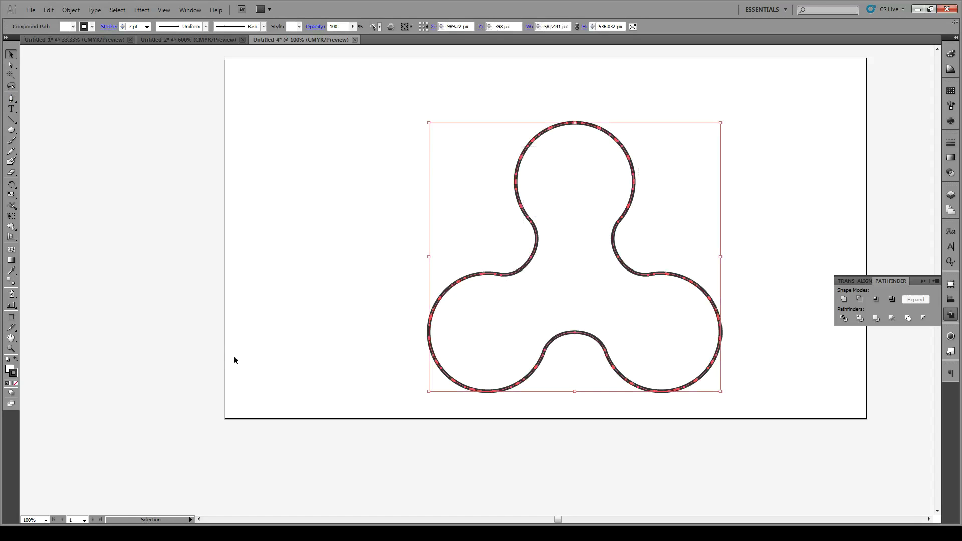
pyautogui.doubleClick(9, 371)
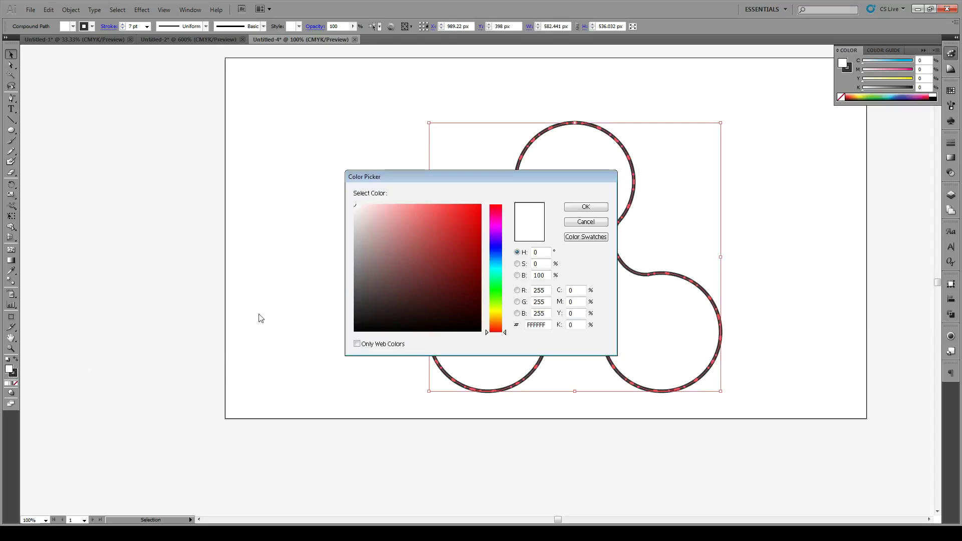
pyautogui.moveTo(444, 219); pyautogui.dragTo(450, 220)
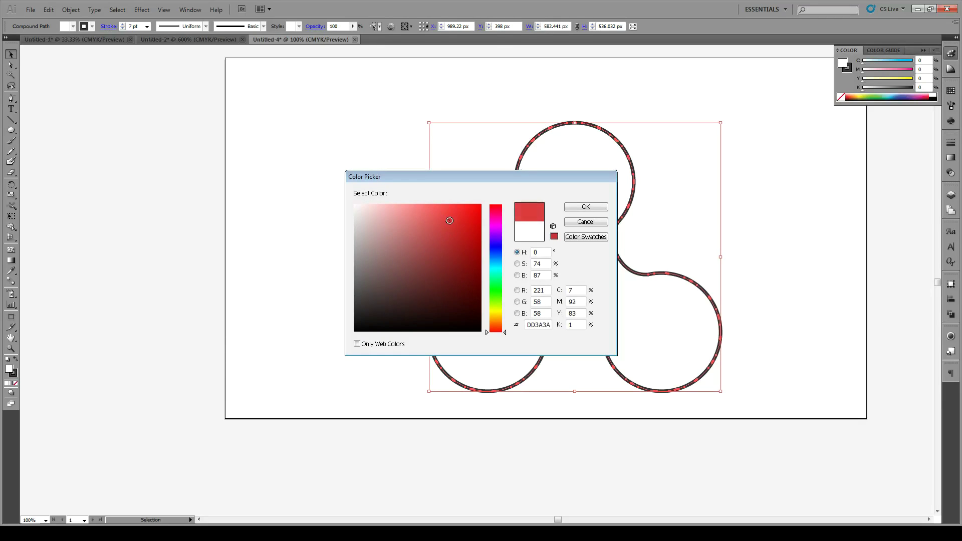
pyautogui.click(587, 206)
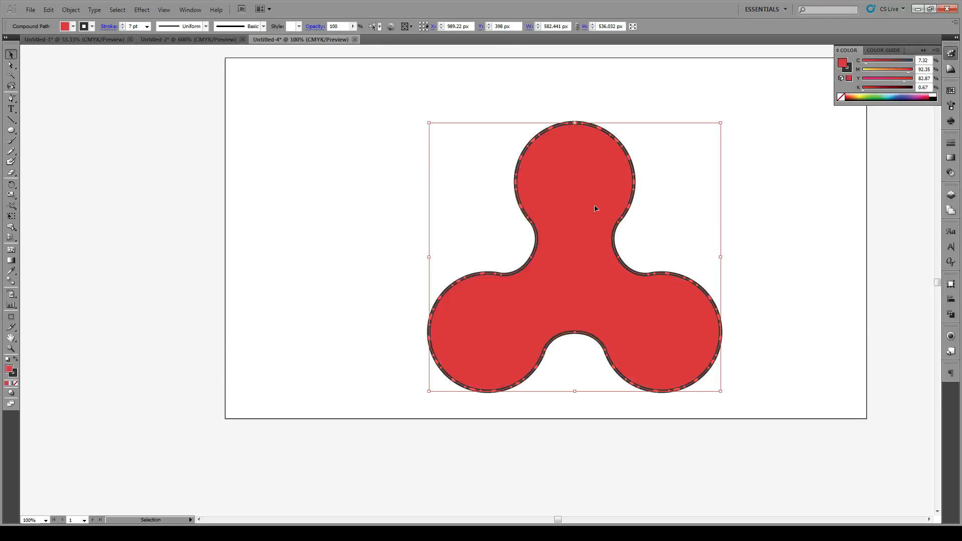
pyautogui.doubleClick(11, 372)
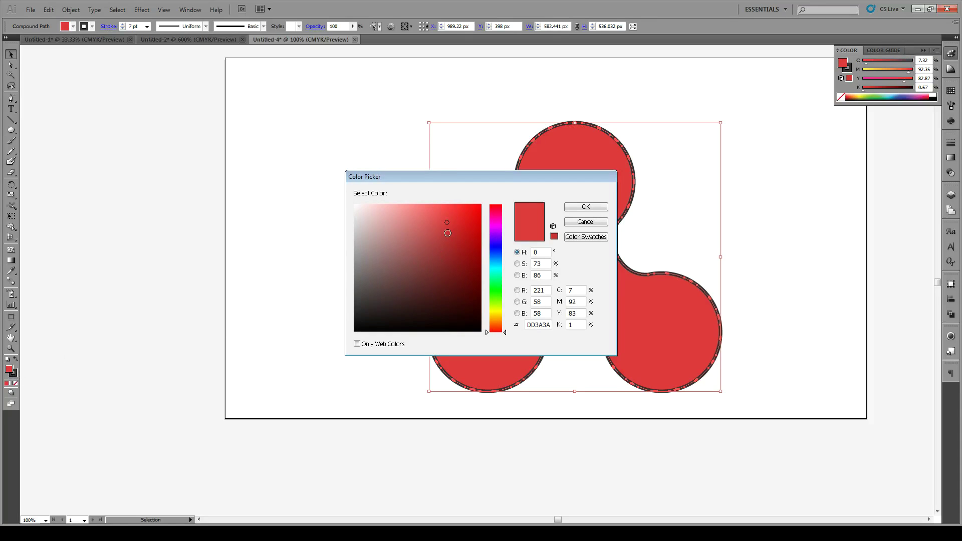
pyautogui.moveTo(448, 233); pyautogui.dragTo(448, 250)
pyautogui.click(581, 207)
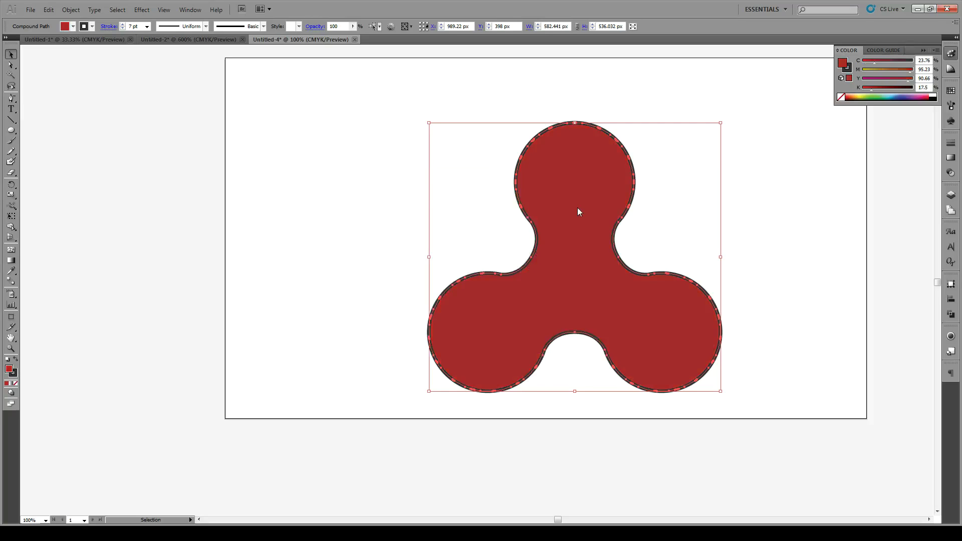
# Make the outline dark red A52B2B at 10 pt and the fill bright red E53939.
pyautogui.click(17, 362)
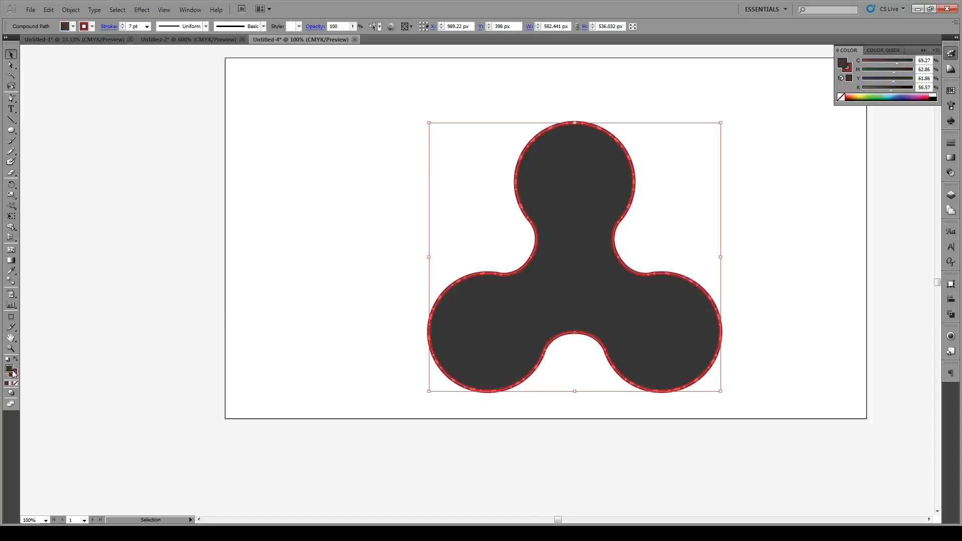
pyautogui.doubleClick(10, 370)
pyautogui.click(451, 216)
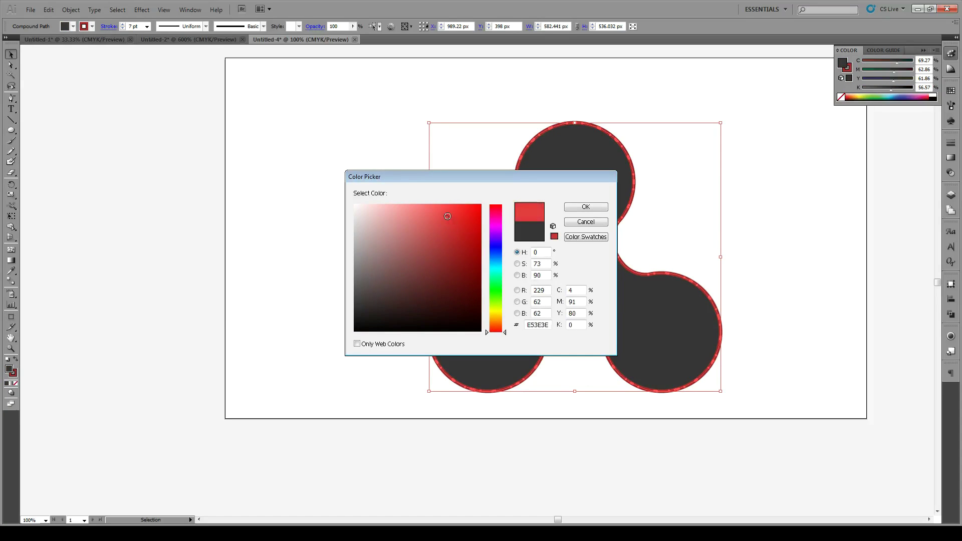
pyautogui.click(601, 210)
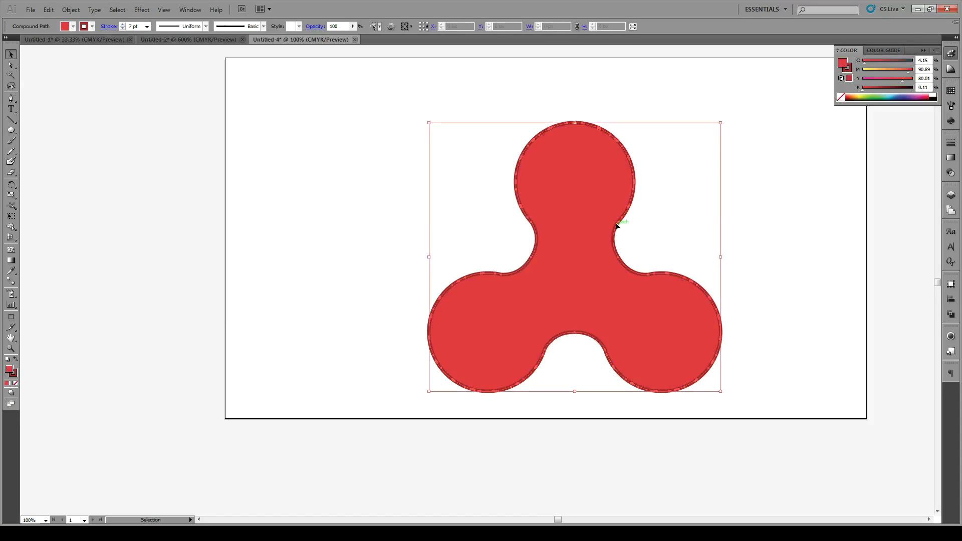
pyautogui.click(147, 26)
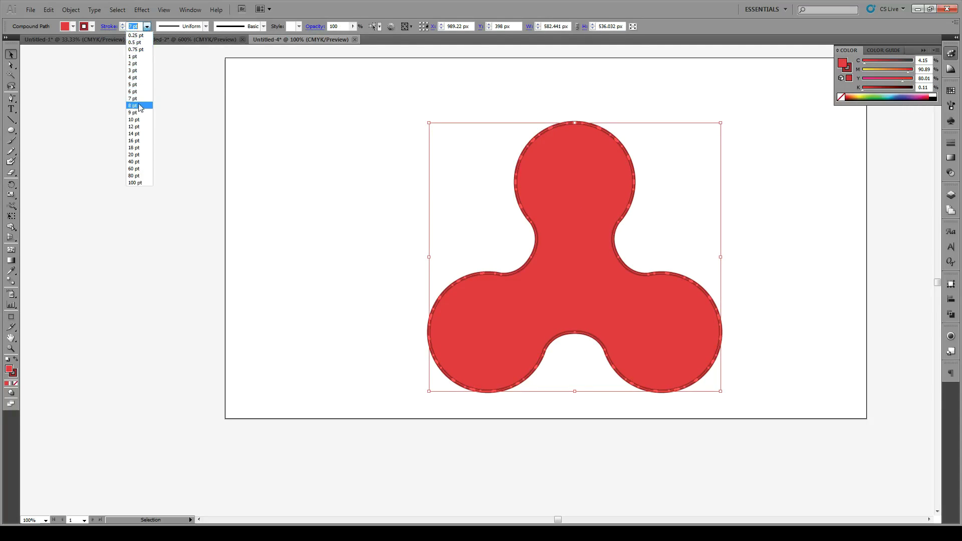
pyautogui.click(139, 120)
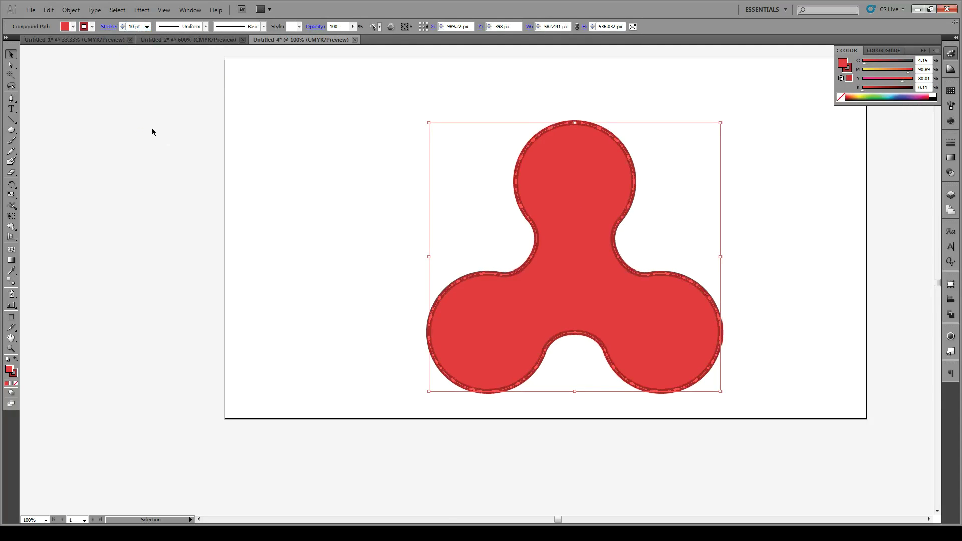
pyautogui.click(675, 216)
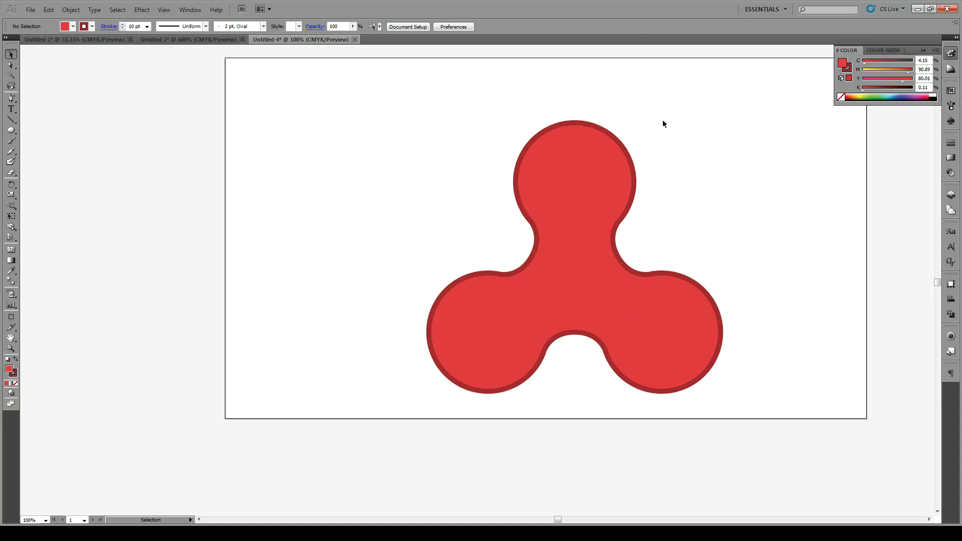
# Draw a 170 px circle centred inside the spinner's top lobe.
pyautogui.click(952, 198)
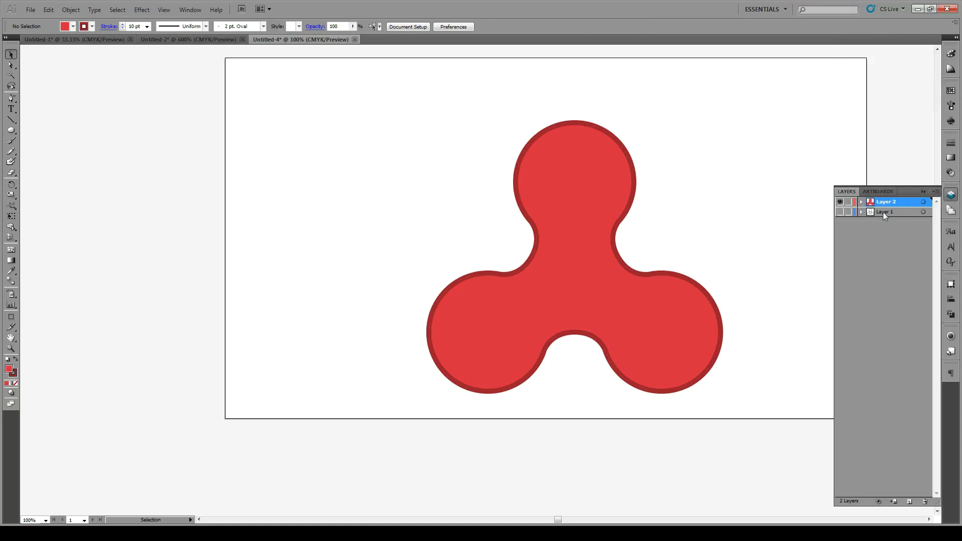
pyautogui.click(924, 193)
pyautogui.keyDown('alt'); pyautogui.scroll(1, 722, 155); pyautogui.keyUp('alt')
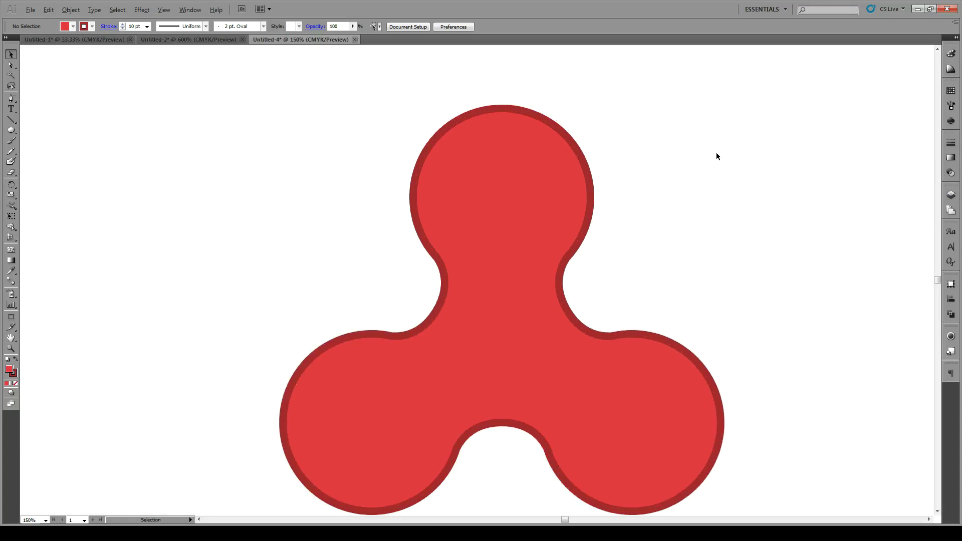
pyautogui.click(11, 131)
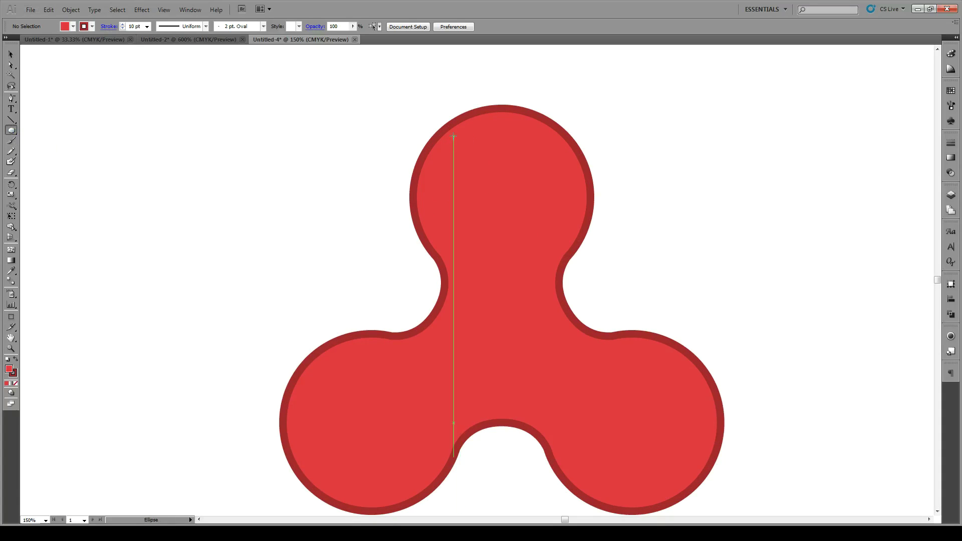
pyautogui.moveTo(453, 137)
pyautogui.mouseDown()
pyautogui.moveTo(567, 264)
pyautogui.moveTo(519, 260)
pyautogui.mouseUp()
pyautogui.click(7, 52)
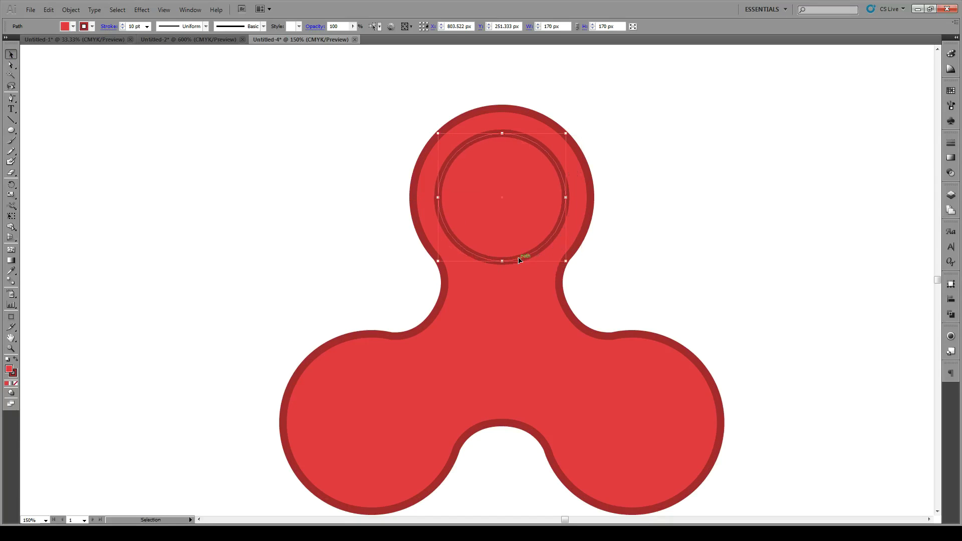
# Give the top-lobe circle a mid-grey outline with a 4 pt stroke weight.
pyautogui.doubleClick(13, 381)
pyautogui.moveTo(419, 254)
pyautogui.mouseDown()
pyautogui.moveTo(376, 281)
pyautogui.moveTo(356, 272)
pyautogui.moveTo(355, 258)
pyautogui.mouseUp()
pyautogui.click(585, 207)
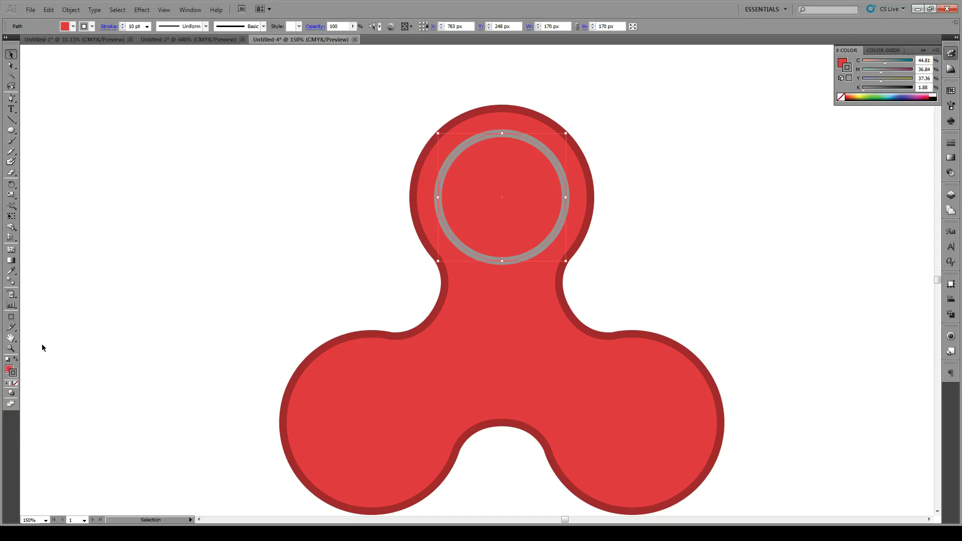
pyautogui.click(147, 26)
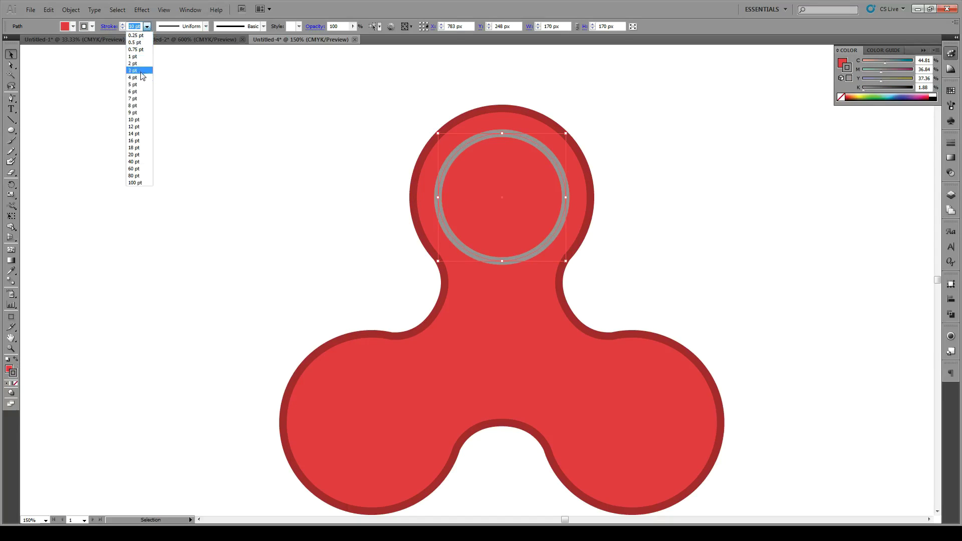
pyautogui.click(140, 85)
pyautogui.click(147, 26)
pyautogui.click(139, 77)
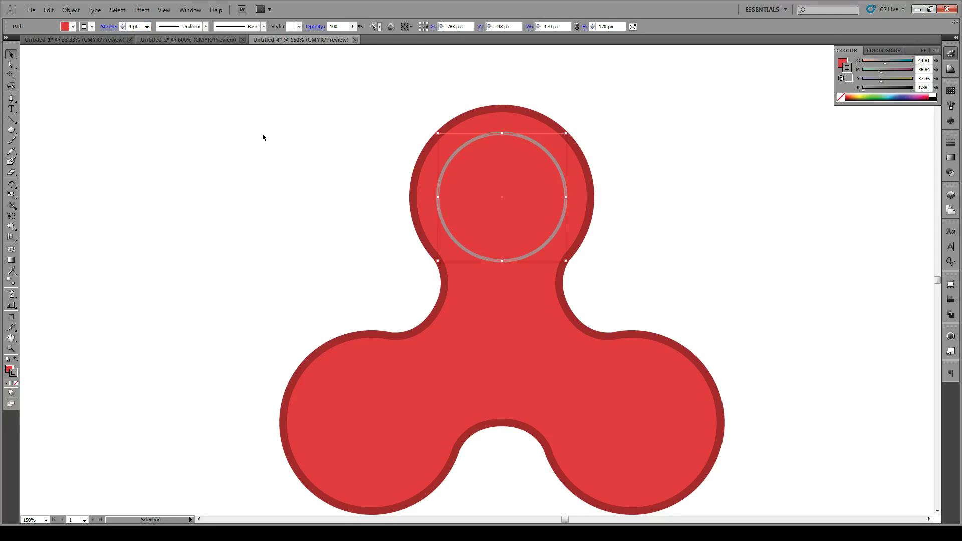
# Fill the circle with dark grey 494848.
pyautogui.doubleClick(8, 370)
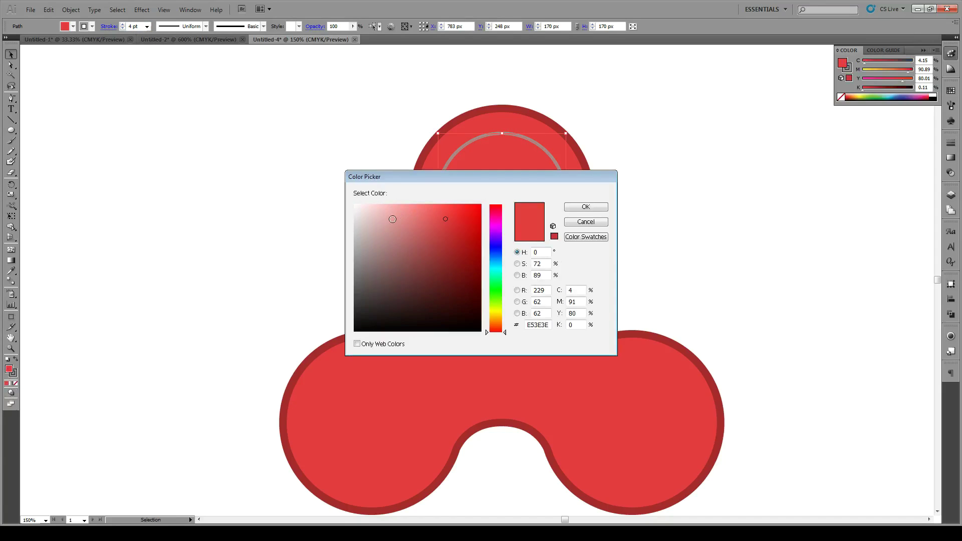
pyautogui.moveTo(391, 220)
pyautogui.mouseDown()
pyautogui.moveTo(354, 243)
pyautogui.moveTo(356, 296)
pyautogui.mouseUp()
pyautogui.click(586, 207)
pyautogui.click(654, 201)
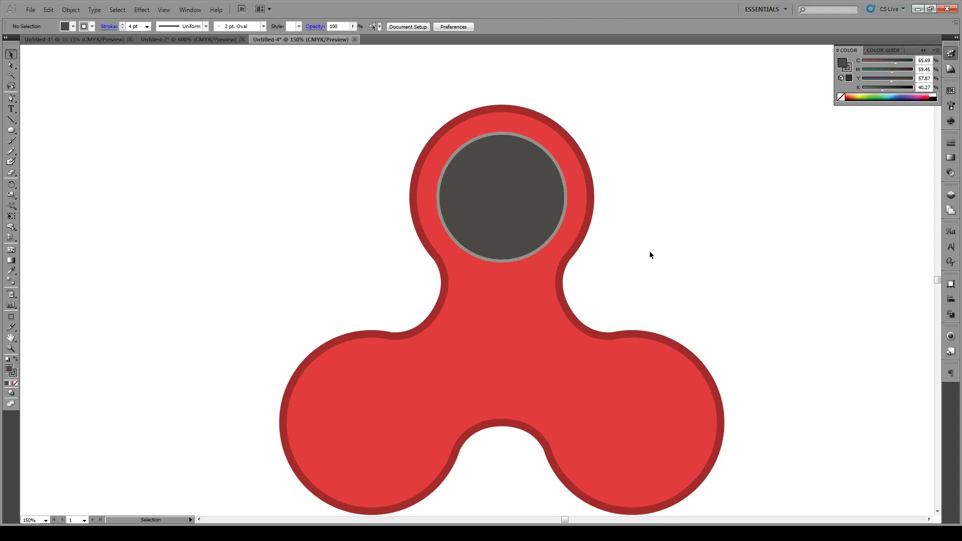
# Scale-copy the dark grey circle to about 53% size inside itself.
pyautogui.press('a')
pyautogui.click(533, 224)
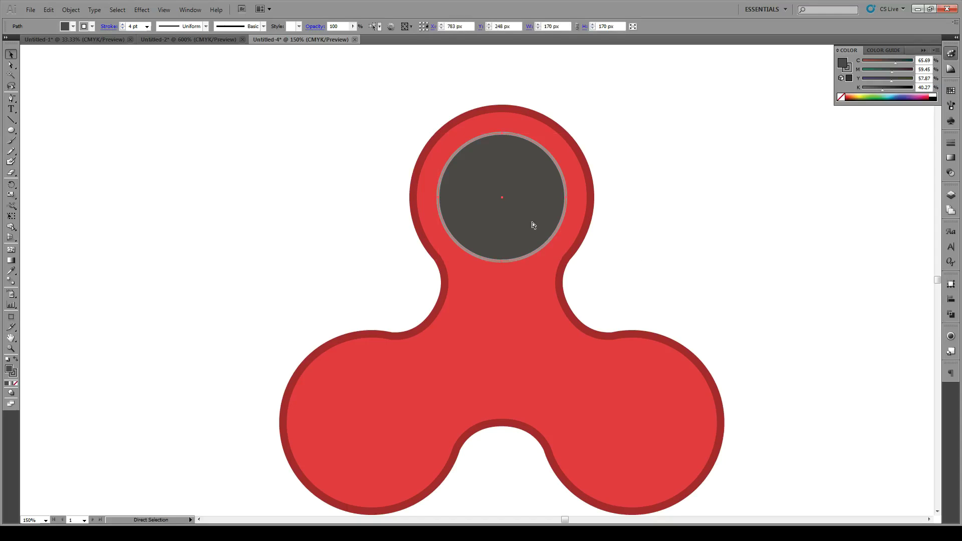
pyautogui.press('v')
pyautogui.click(11, 195)
pyautogui.moveTo(547, 242)
pyautogui.mouseDown()
pyautogui.moveTo(522, 224)
pyautogui.moveTo(528, 230)
pyautogui.mouseUp()
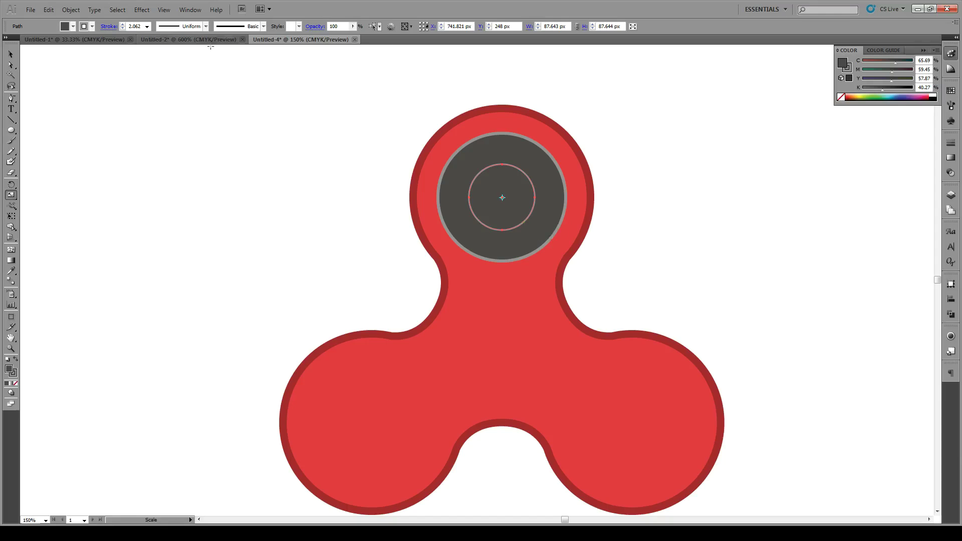
# Give the inner circle a 10 pt outline and a white fill.
pyautogui.click(146, 26)
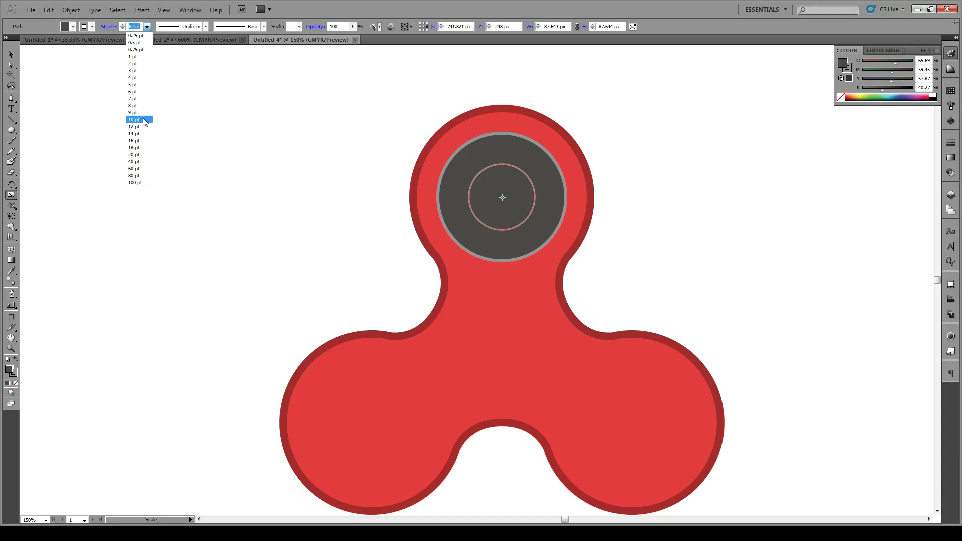
pyautogui.click(145, 120)
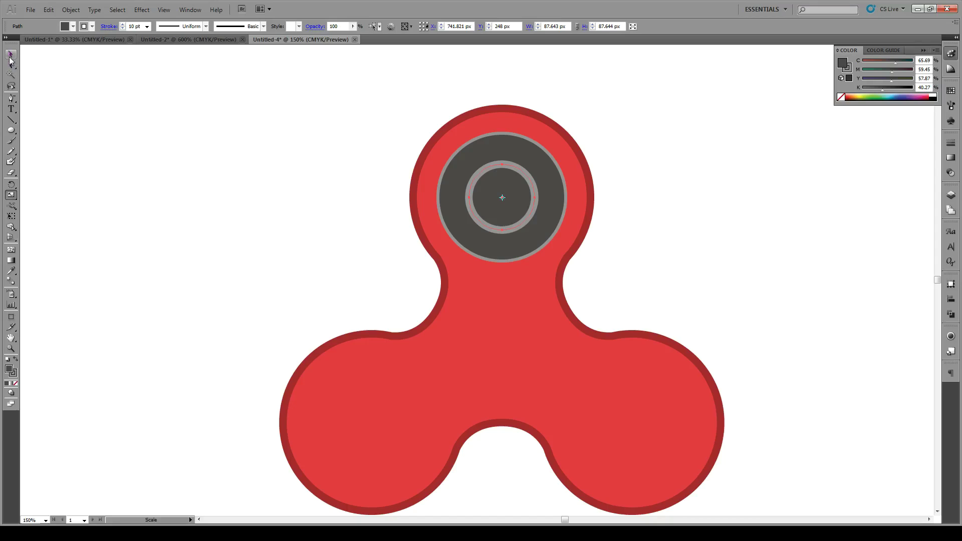
pyautogui.press('v')
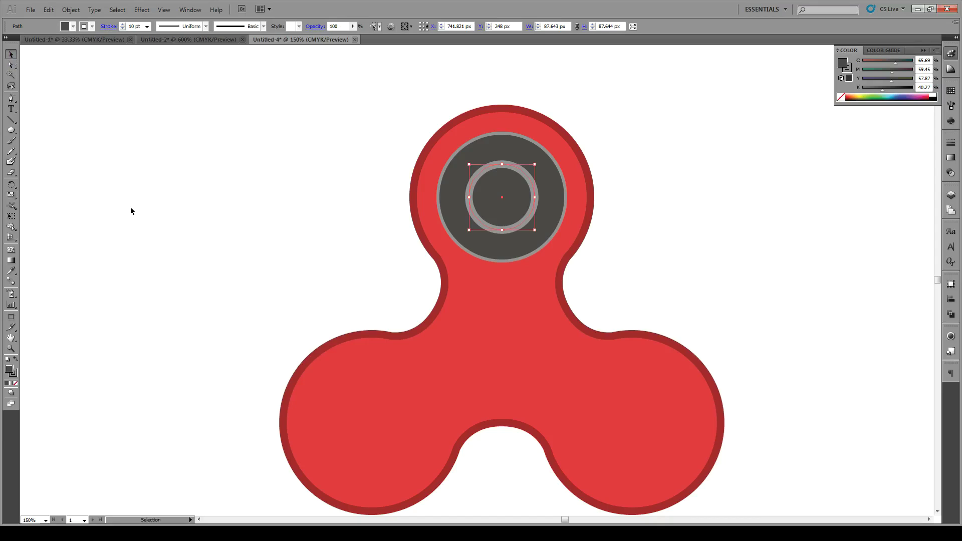
pyautogui.doubleClick(10, 371)
pyautogui.moveTo(364, 221); pyautogui.dragTo(352, 198)
pyautogui.click(586, 206)
pyautogui.click(642, 213)
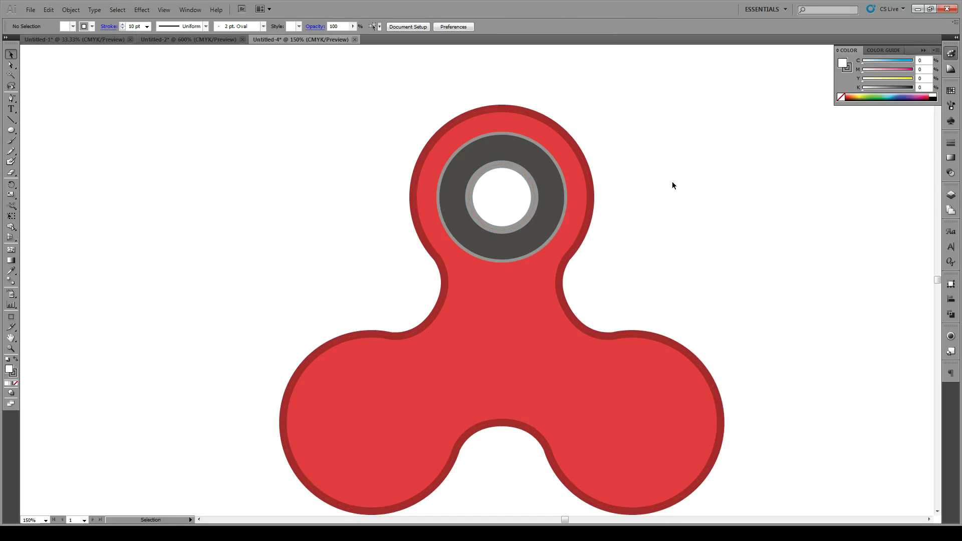
# Draw a Pen-tool arc over the top of the inner grey ring, then refine its curve handle.
pyautogui.scroll(2, 504, 176)
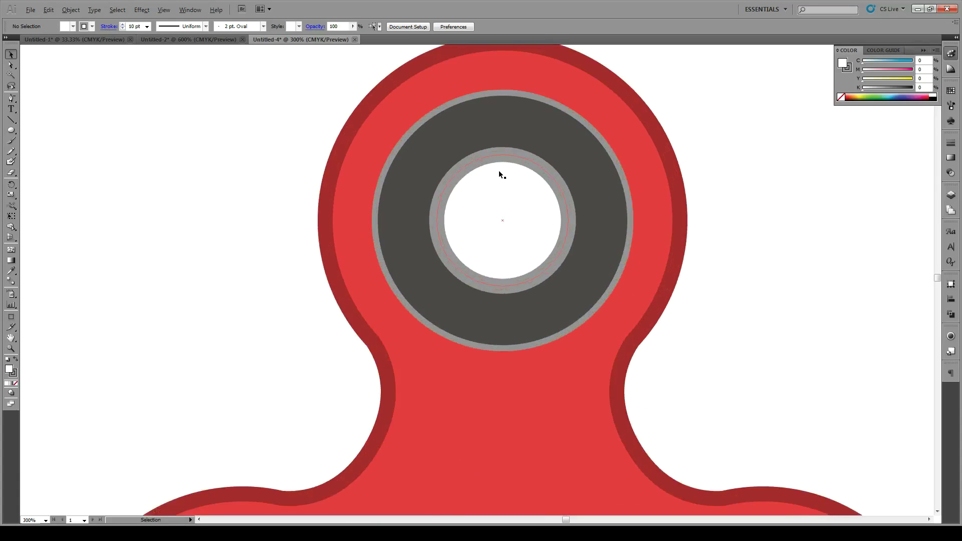
pyautogui.scroll(1, 494, 174)
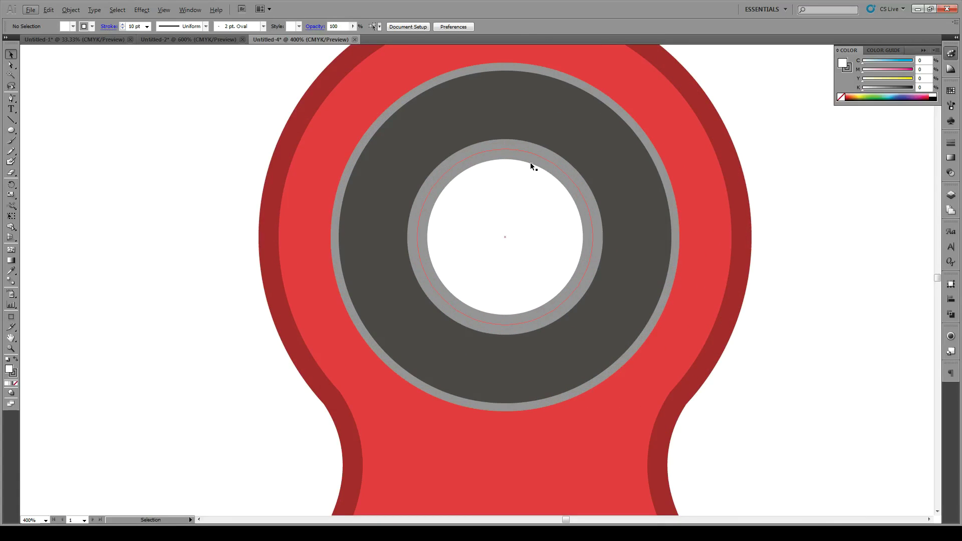
pyautogui.click(11, 98)
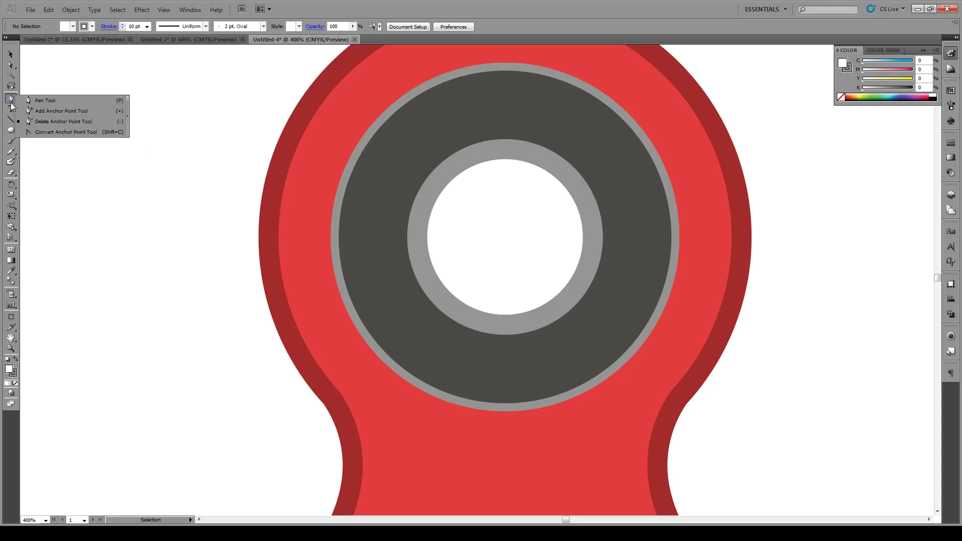
pyautogui.click(24, 103)
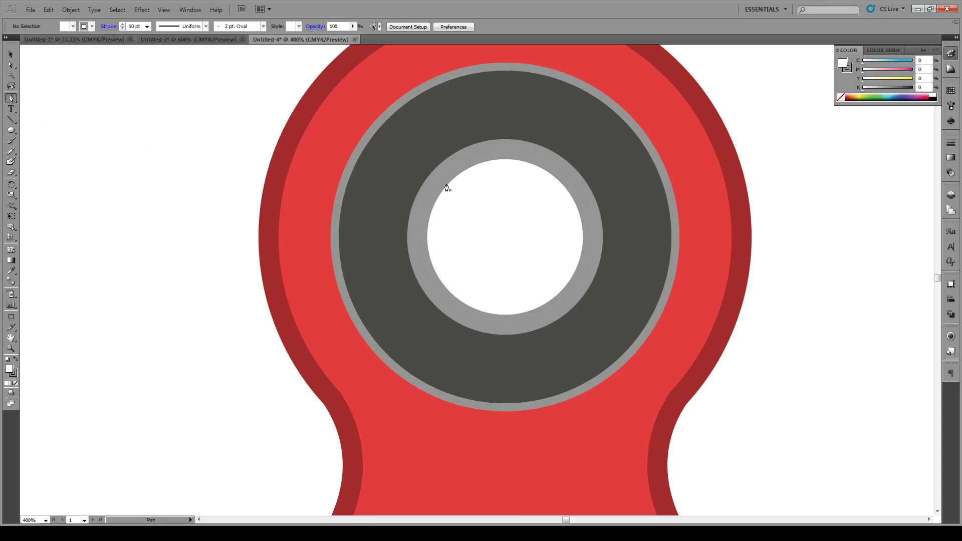
pyautogui.click(572, 197)
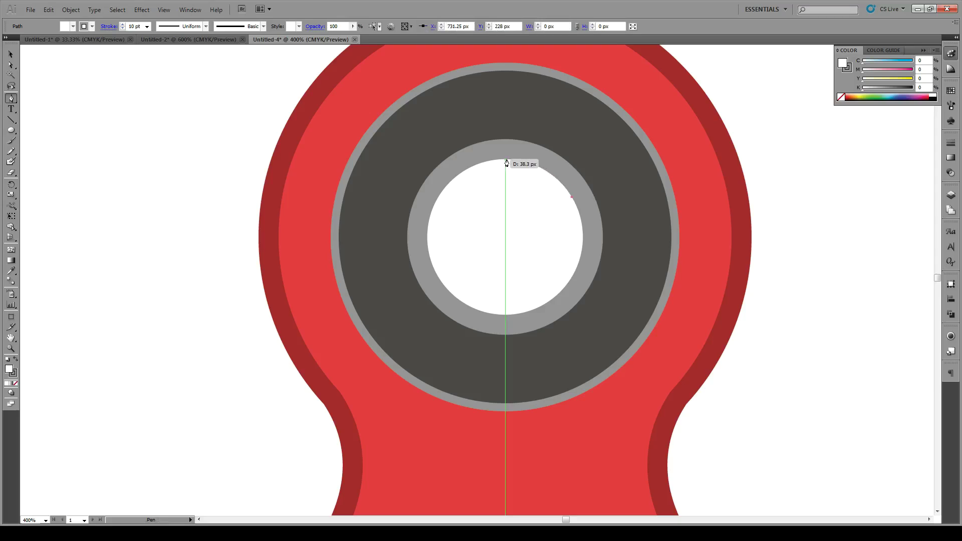
pyautogui.moveTo(506, 160); pyautogui.dragTo(449, 160)
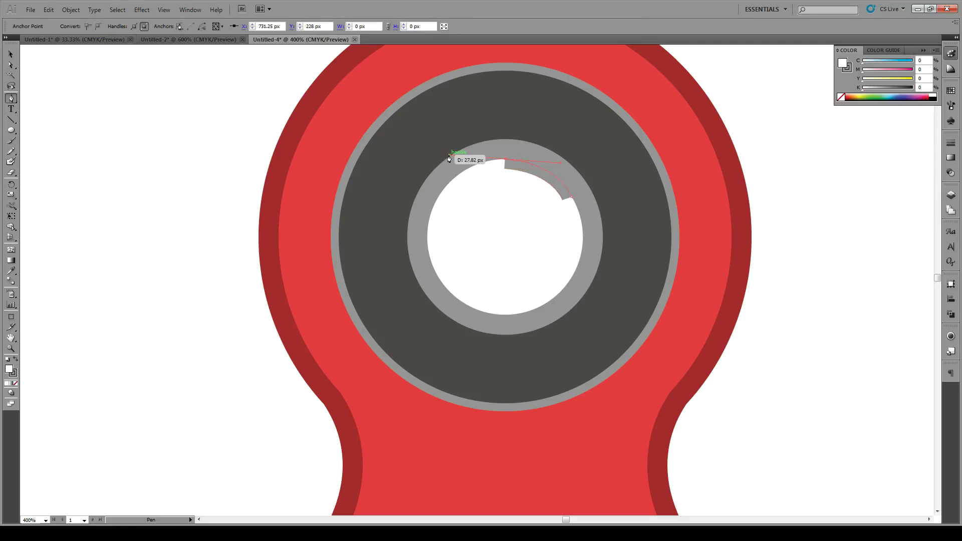
pyautogui.click(439, 198)
pyautogui.moveTo(438, 198)
pyautogui.mouseDown()
pyautogui.moveTo(432, 190)
pyautogui.moveTo(419, 201)
pyautogui.moveTo(429, 211)
pyautogui.moveTo(440, 198)
pyautogui.mouseUp()
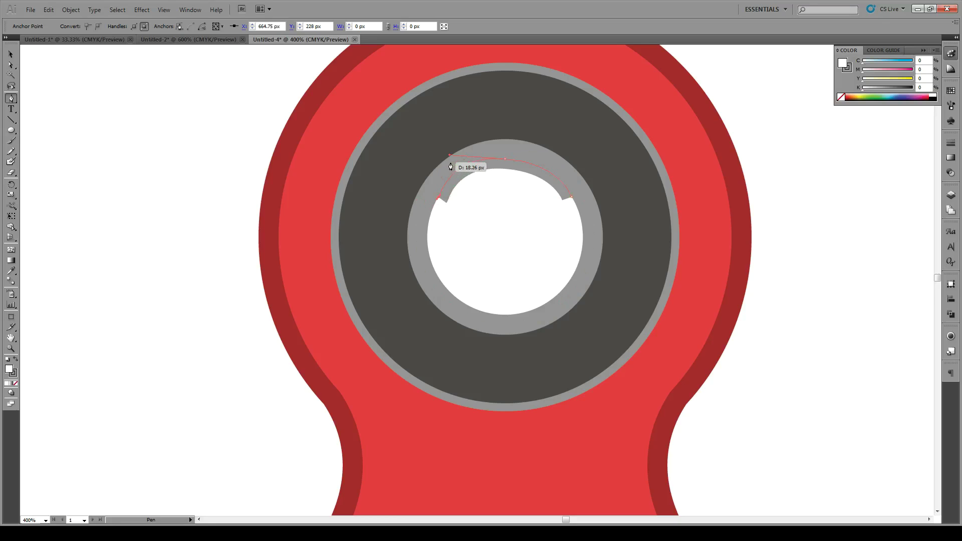
pyautogui.click(11, 65)
pyautogui.moveTo(506, 160); pyautogui.dragTo(451, 159)
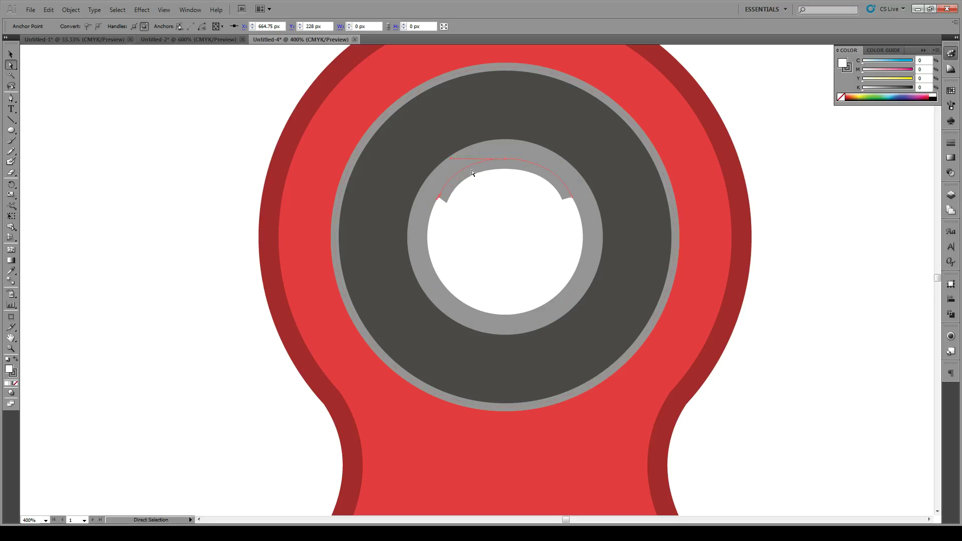
# Set the arc's stroke colour to a darker grey.
pyautogui.doubleClick(13, 374)
pyautogui.moveTo(362, 272); pyautogui.dragTo(356, 284)
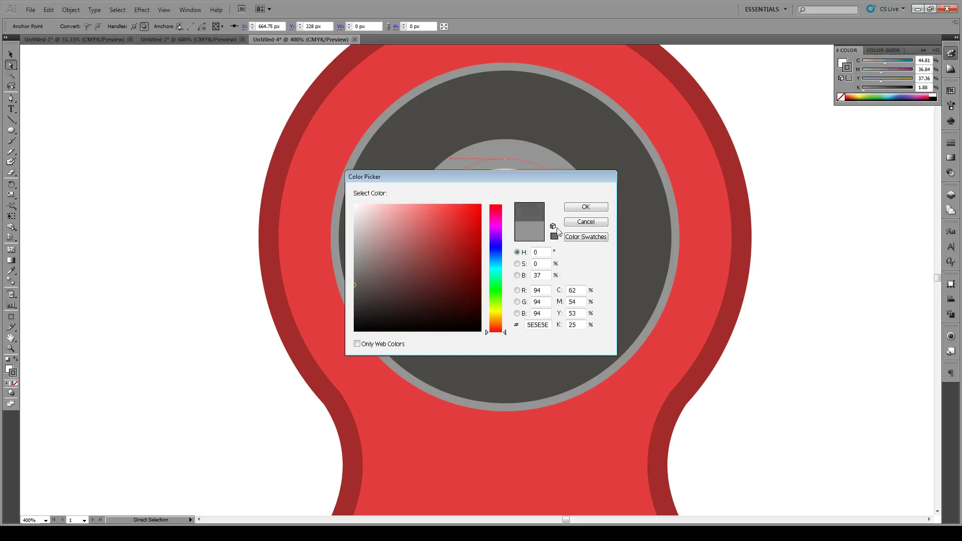
pyautogui.click(585, 208)
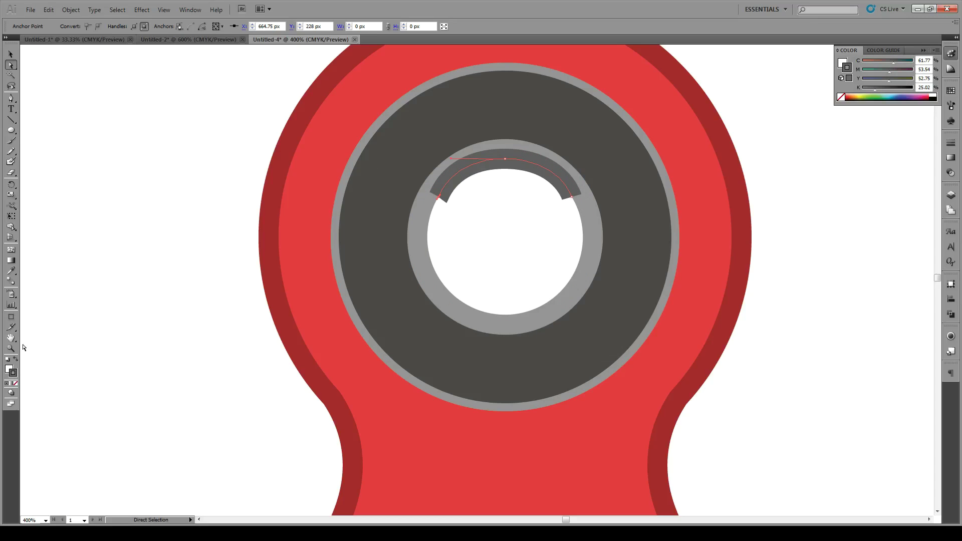
pyautogui.doubleClick(15, 376)
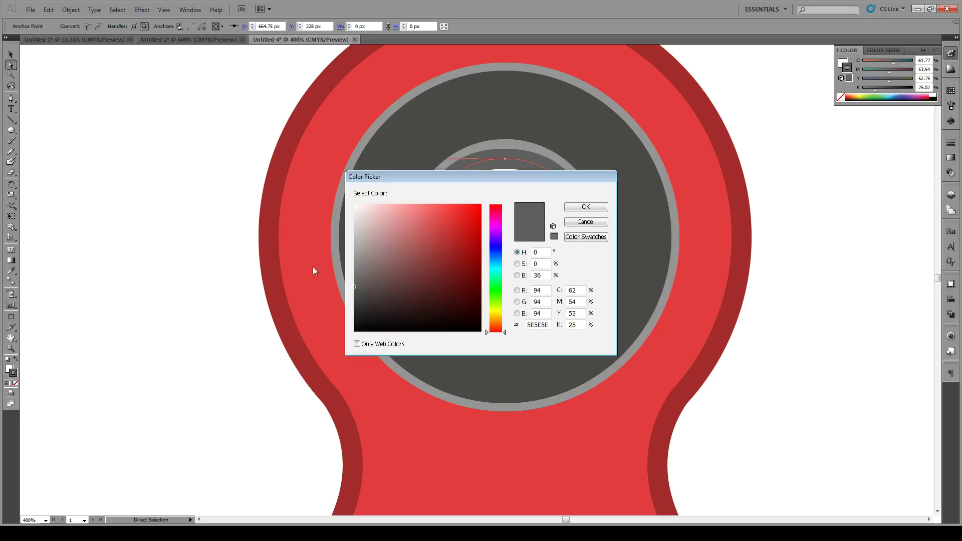
pyautogui.click(355, 276)
pyautogui.click(582, 208)
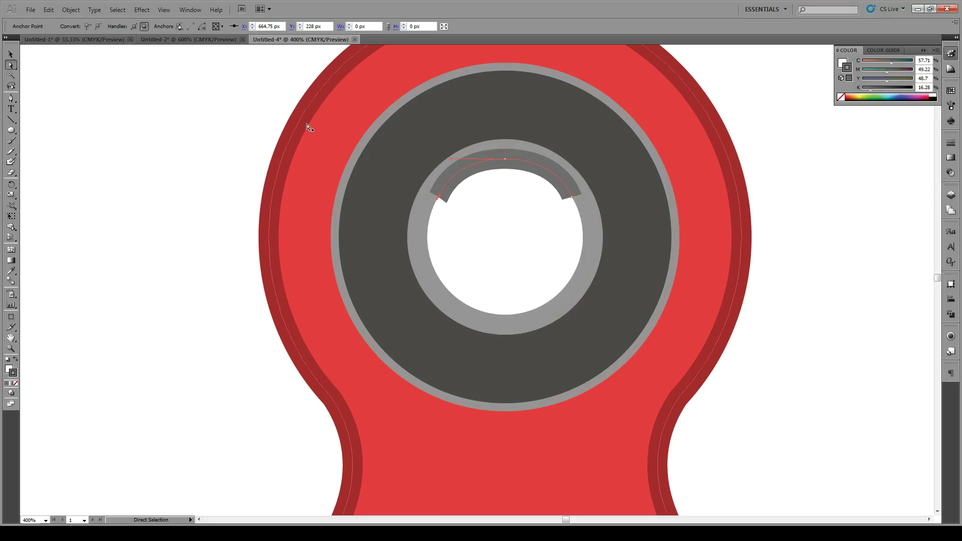
# Use the Width tool to thicken the arc at its top and taper both ends to points.
pyautogui.click(12, 54)
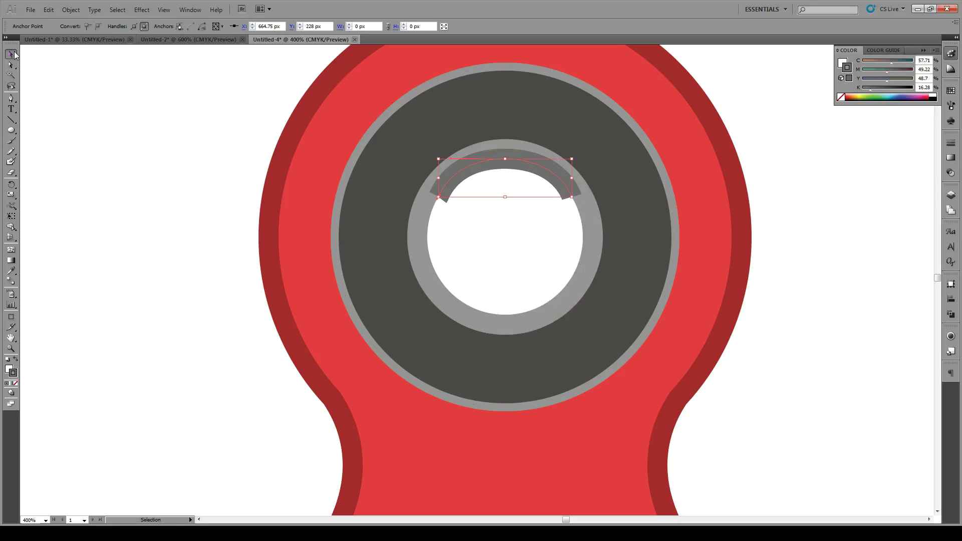
pyautogui.click(10, 207)
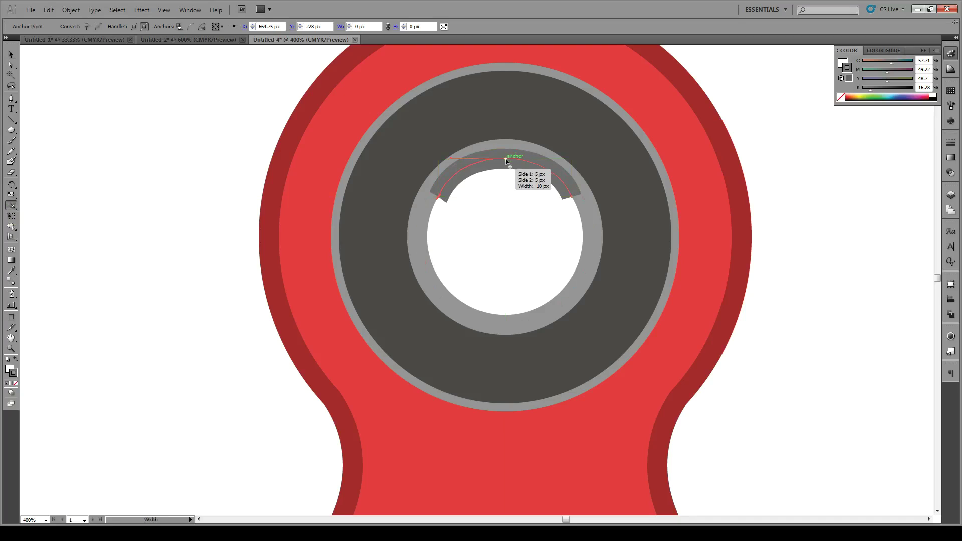
pyautogui.moveTo(506, 160); pyautogui.dragTo(505, 160)
pyautogui.moveTo(440, 199)
pyautogui.mouseDown()
pyautogui.moveTo(444, 208)
pyautogui.moveTo(438, 200)
pyautogui.mouseUp()
pyautogui.moveTo(573, 198)
pyautogui.mouseDown()
pyautogui.moveTo(584, 202)
pyautogui.moveTo(570, 200)
pyautogui.mouseUp()
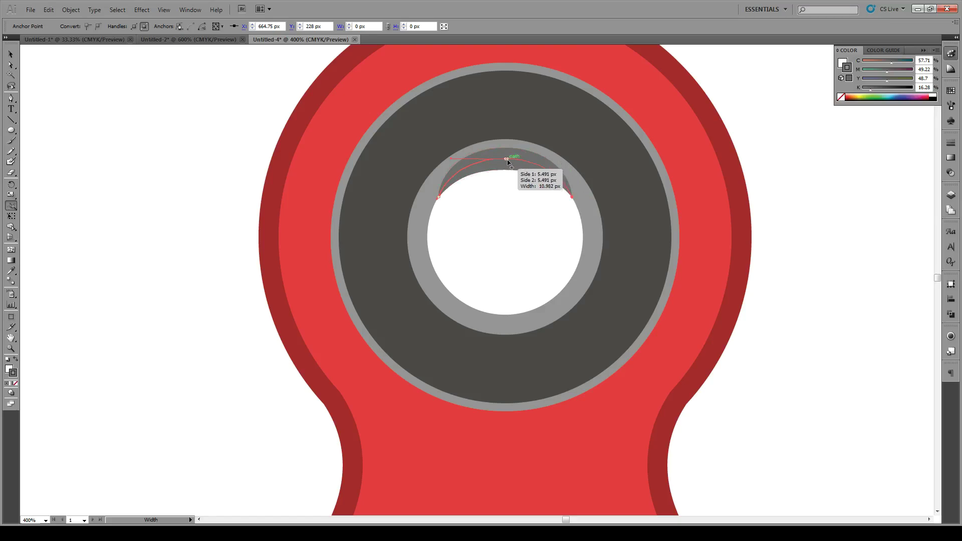
pyautogui.moveTo(505, 160); pyautogui.dragTo(506, 165)
# Alt+Shift-drag a copy of the dark grey bearing disc straight down to the spinner's centre.
pyautogui.press('v')
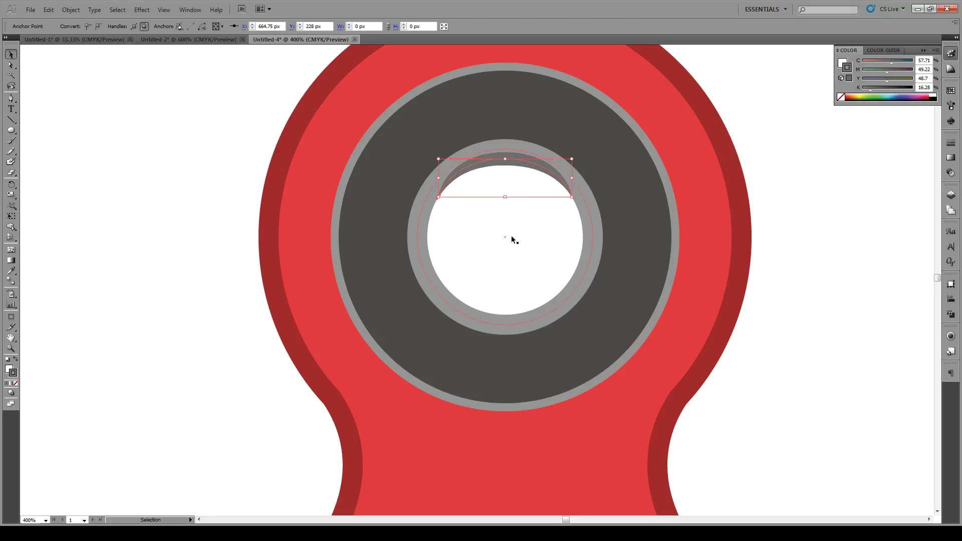
pyautogui.click(512, 235)
pyautogui.hotkey('ctrl', '1')
pyautogui.click(587, 170)
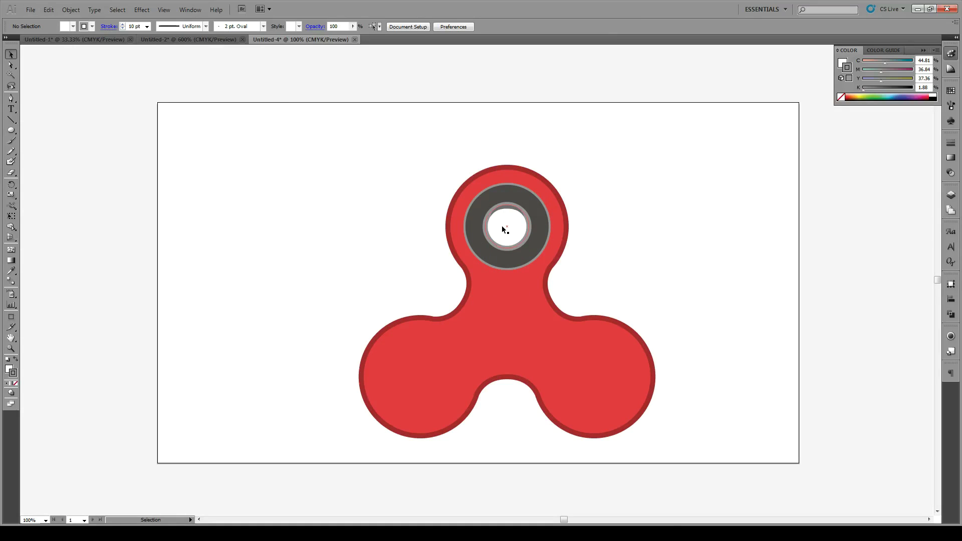
pyautogui.scroll(3, 507, 214)
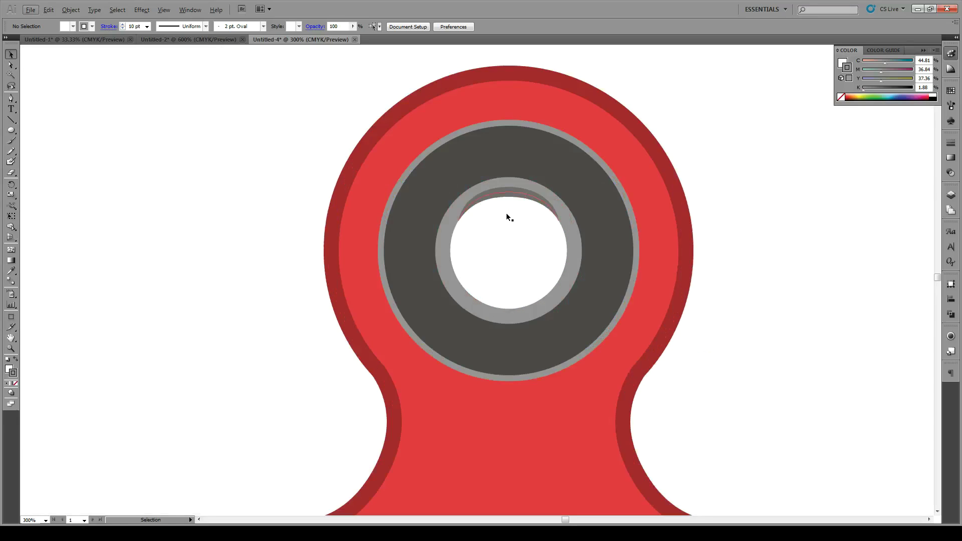
pyautogui.scroll(-2, 506, 213)
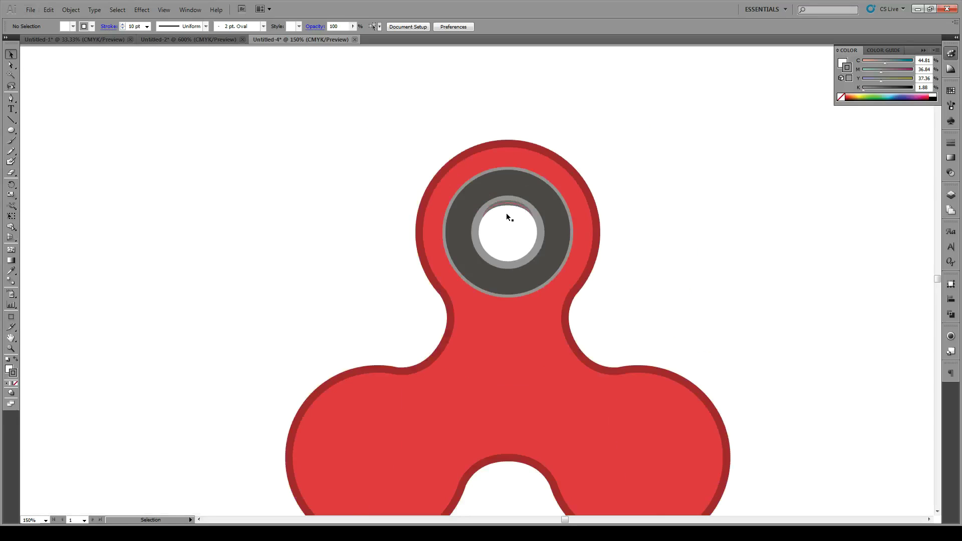
pyautogui.click(483, 293)
pyautogui.moveTo(483, 293); pyautogui.dragTo(518, 421)
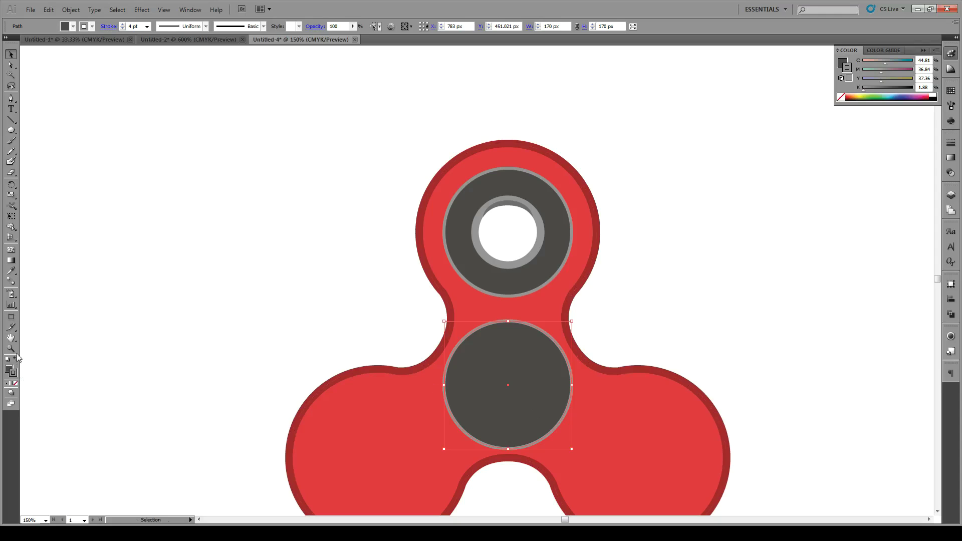
# Eyedropper the red body's fill and dark red stroke onto the centre circle.
pyautogui.click(11, 271)
pyautogui.click(409, 430)
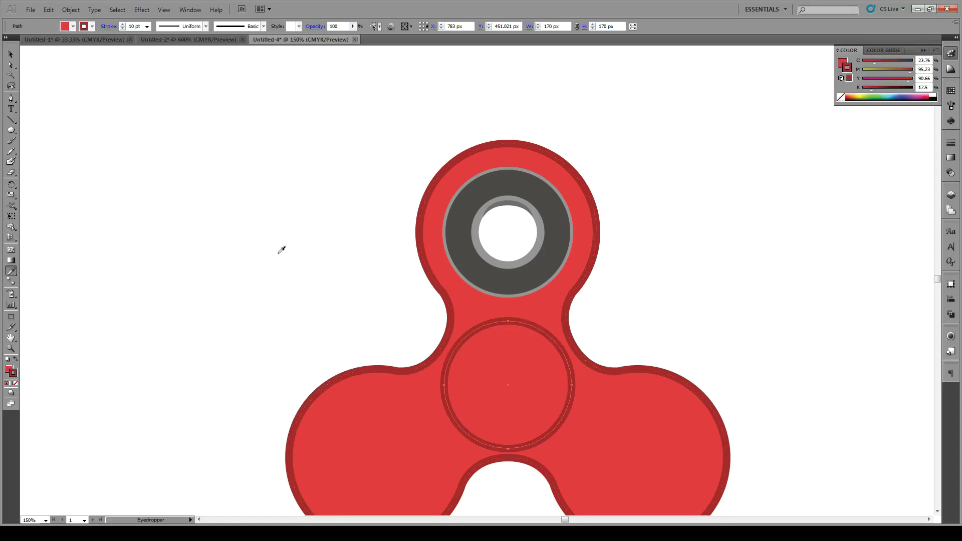
pyautogui.doubleClick(13, 374)
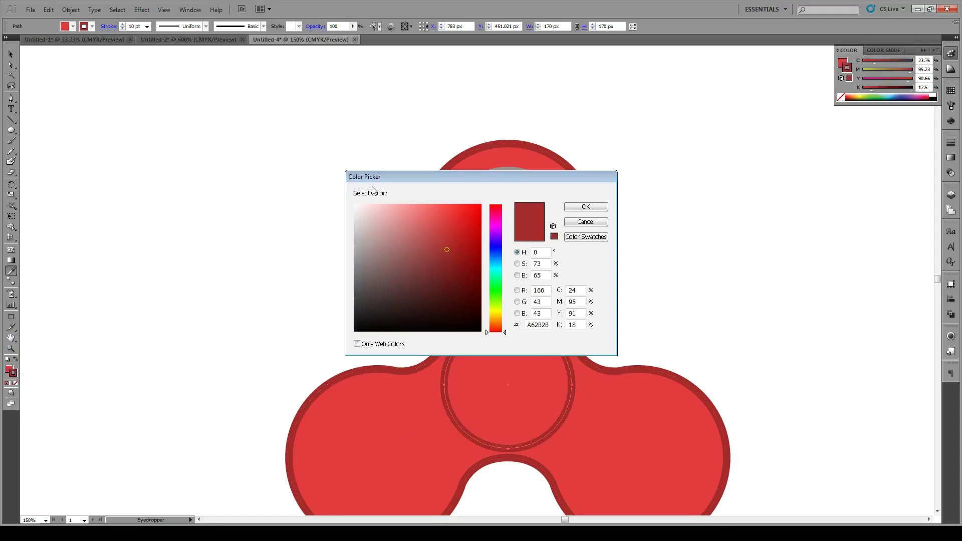
pyautogui.click(586, 221)
# Set the centre circle's stroke weight to 2 pt and deselect it.
pyautogui.click(147, 27)
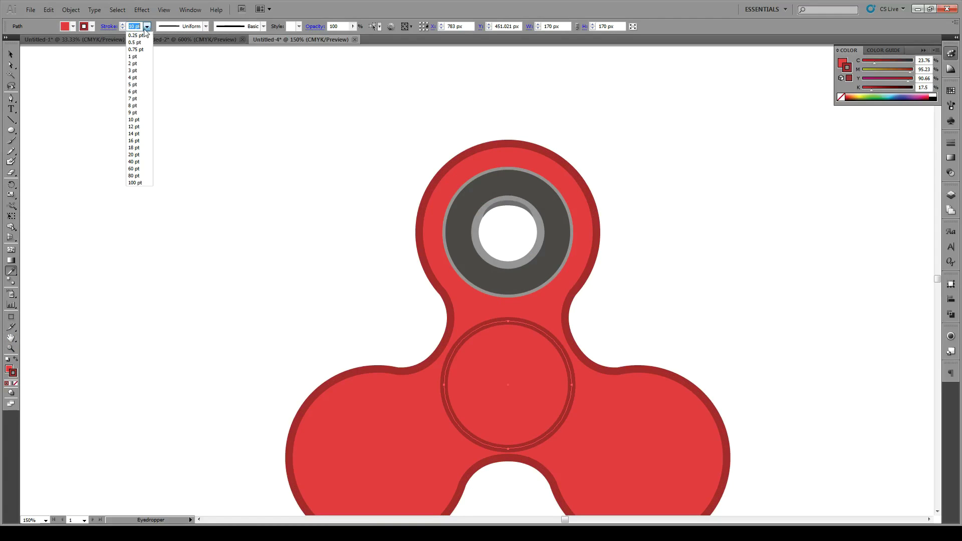
pyautogui.click(134, 71)
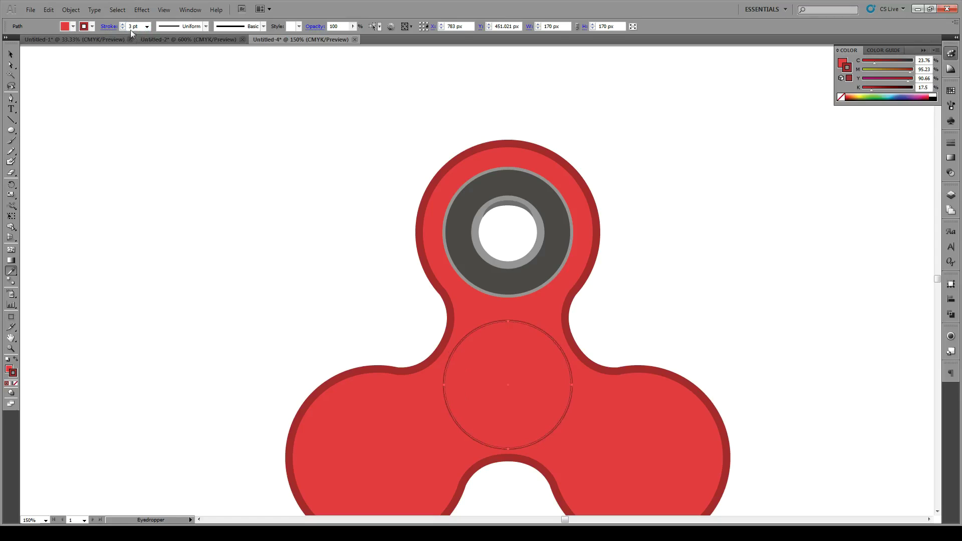
pyautogui.click(147, 26)
pyautogui.click(134, 56)
pyautogui.click(9, 54)
pyautogui.click(365, 221)
pyautogui.scroll(-2, 404, 233)
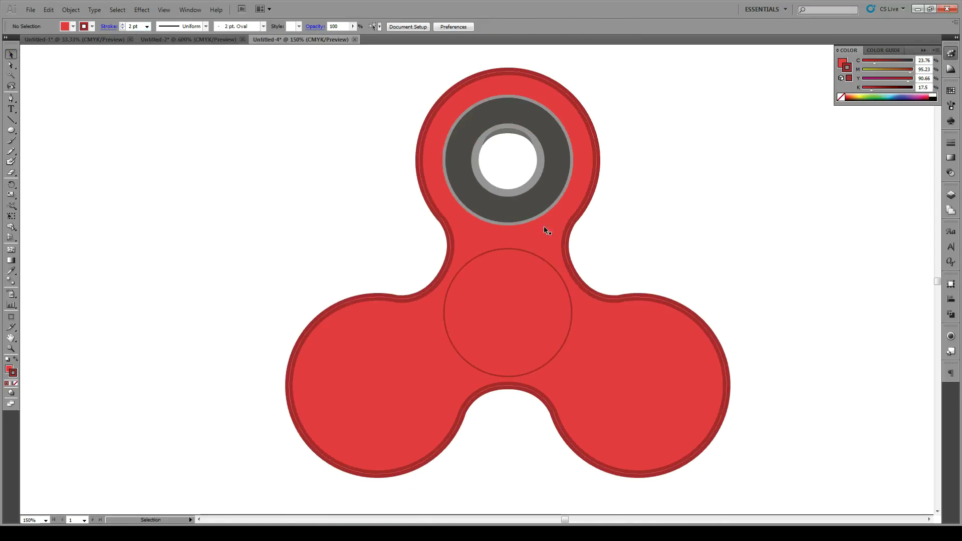
# Narrow the crescent shadow's peak to about 5.25 px with the Width tool, then deselect.
pyautogui.scroll(5, 509, 128)
pyautogui.click(500, 131)
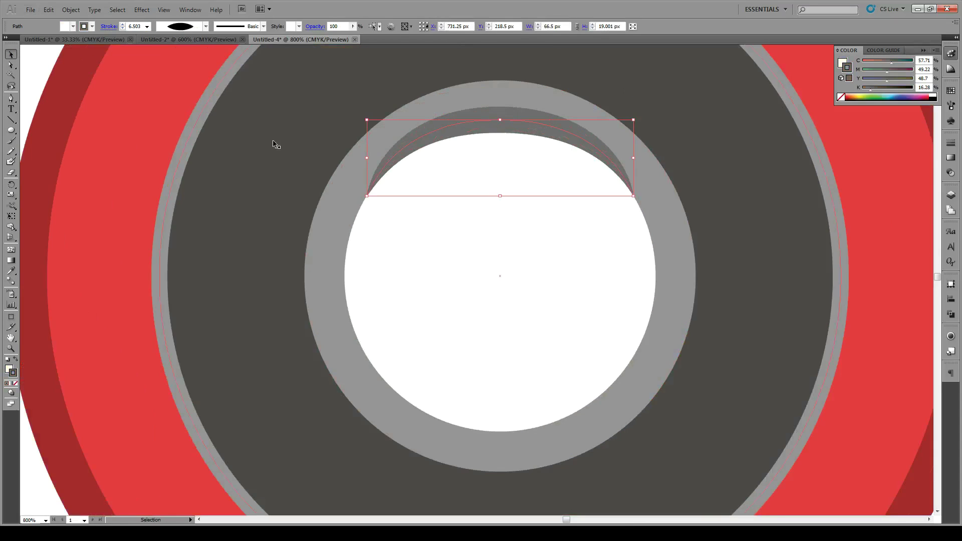
pyautogui.click(11, 205)
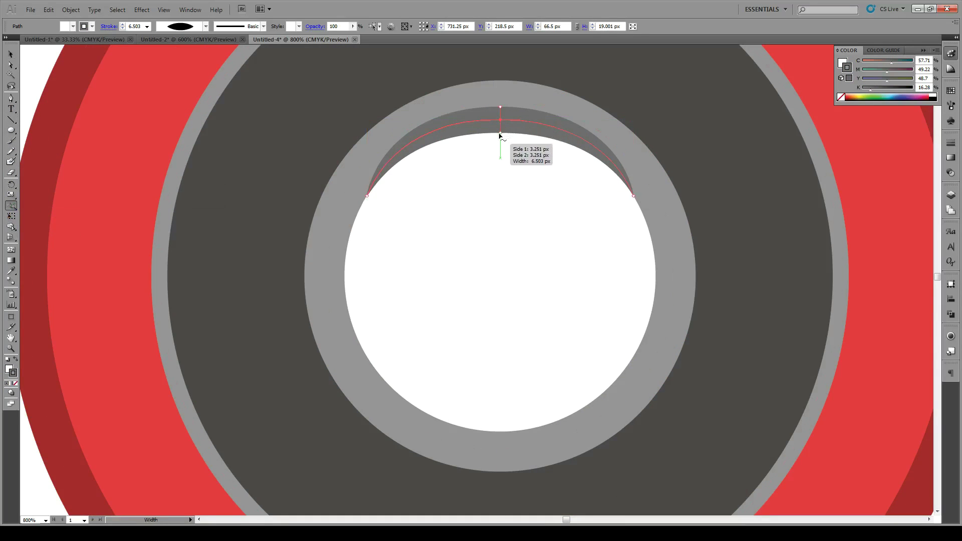
pyautogui.moveTo(500, 136); pyautogui.dragTo(501, 131)
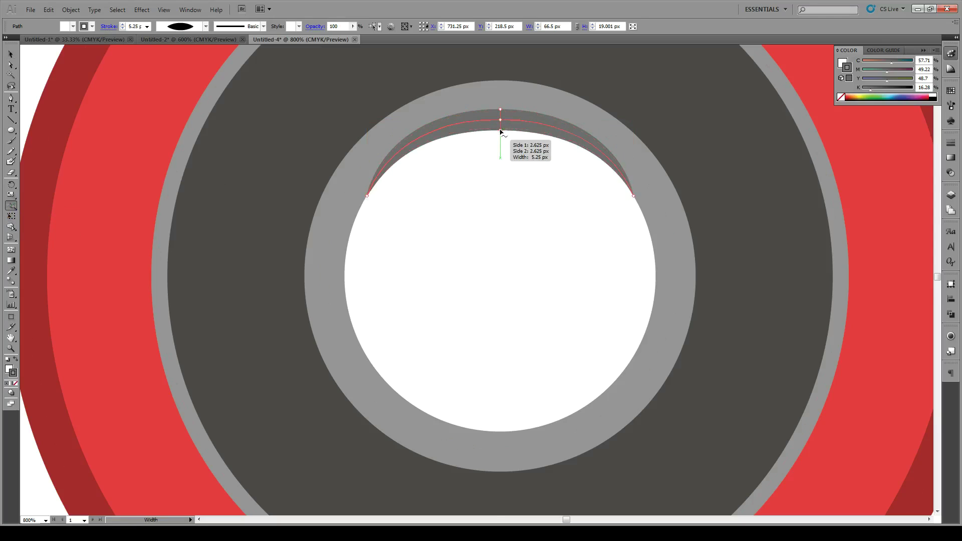
pyautogui.press('v')
pyautogui.click(519, 283)
pyautogui.scroll(-3, 519, 282)
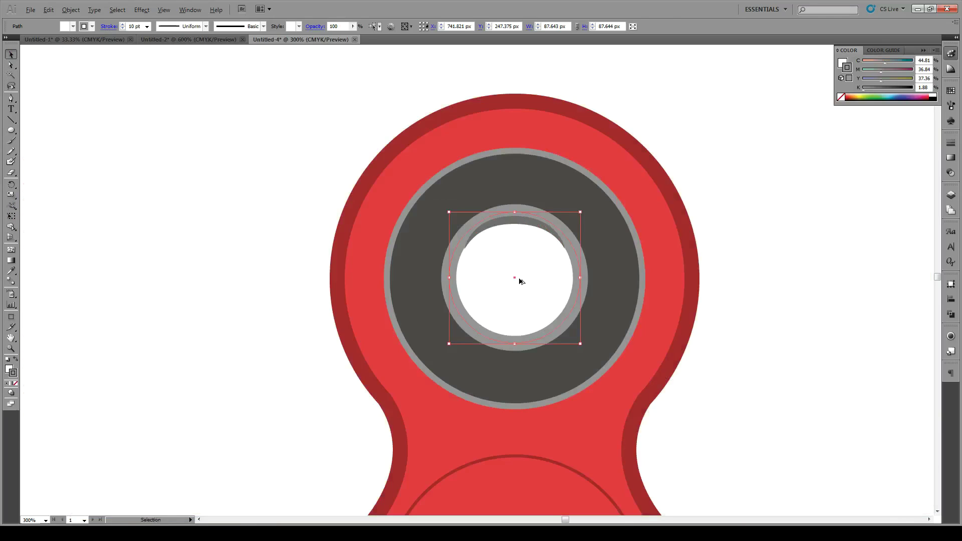
pyautogui.press('a')
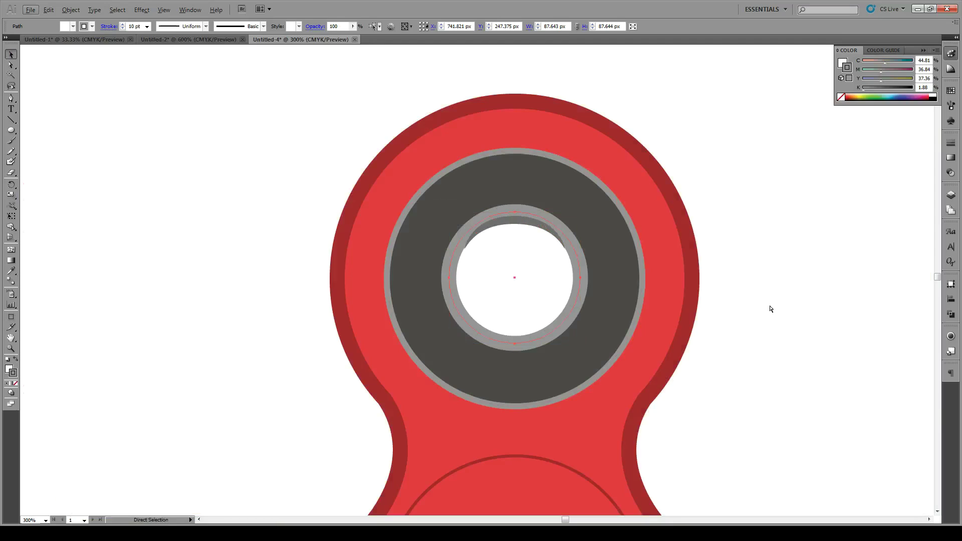
pyautogui.click(772, 306)
# Copy and paste the top bearing's rings, then drag the copy into the lower-left lobe.
pyautogui.press('v')
pyautogui.scroll(-2, 662, 280)
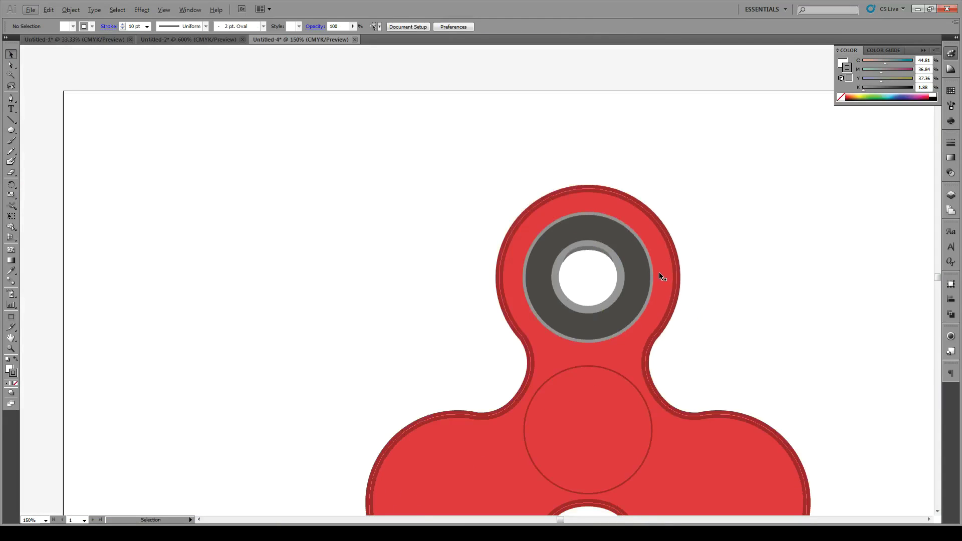
pyautogui.scroll(-2, 632, 230)
pyautogui.scroll(-1, 631, 218)
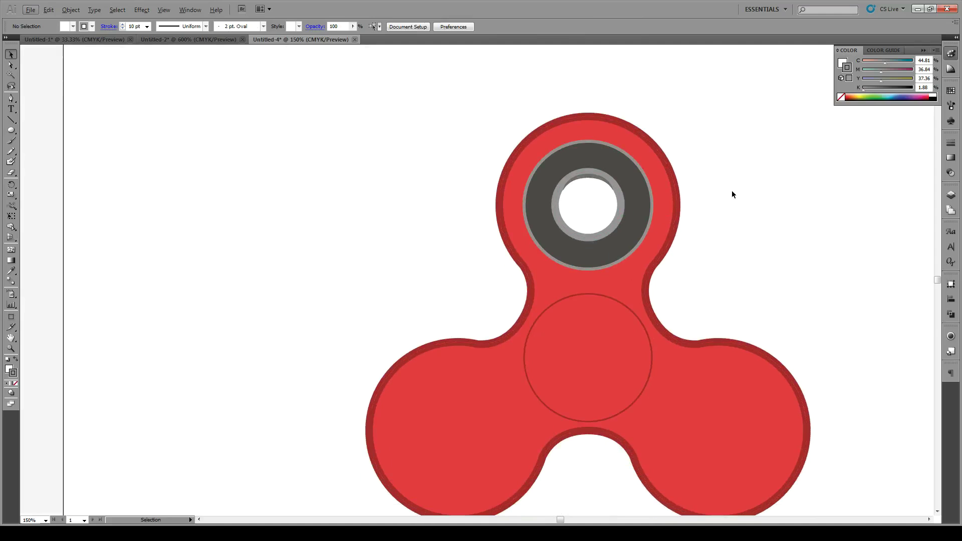
pyautogui.click(648, 179)
pyautogui.keyDown('shift'); pyautogui.click(617, 198); pyautogui.keyUp('shift')
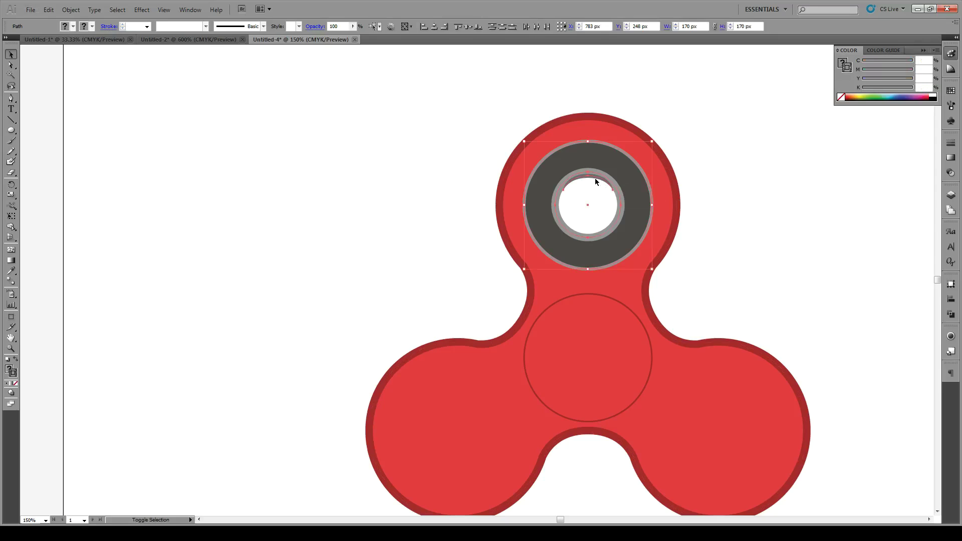
pyautogui.scroll(-3, 551, 216)
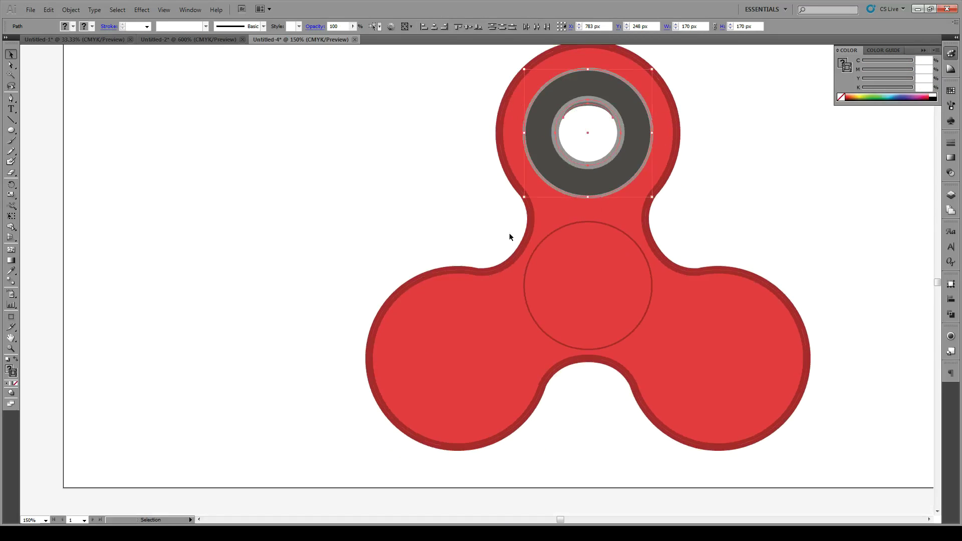
pyautogui.hotkey('ctrl', 'c')
pyautogui.hotkey('ctrl', 'v')
pyautogui.press('v')
pyautogui.moveTo(476, 283); pyautogui.dragTo(452, 360)
# Rotate the lower-left bearing by 120°.
pyautogui.rightClick(452, 359)
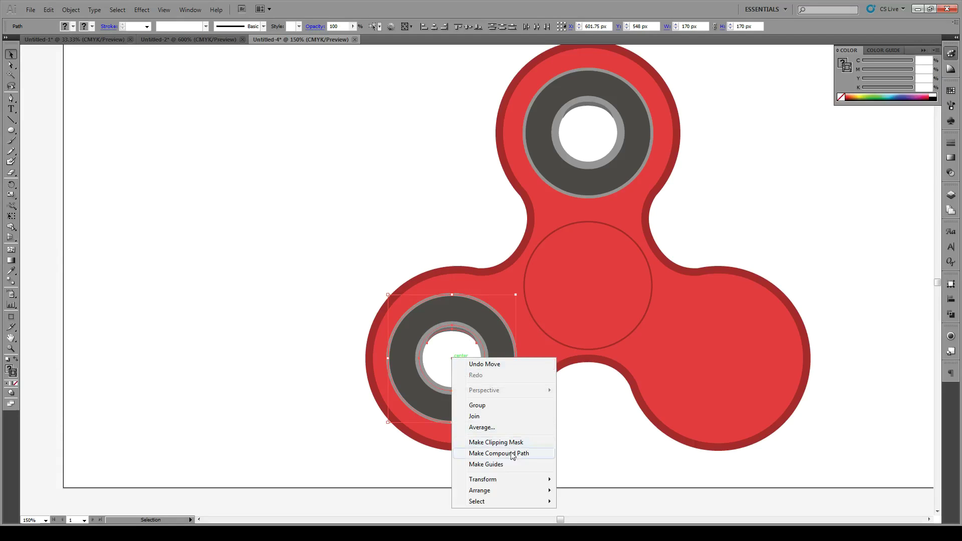
pyautogui.moveTo(507, 481)
pyautogui.click(602, 416)
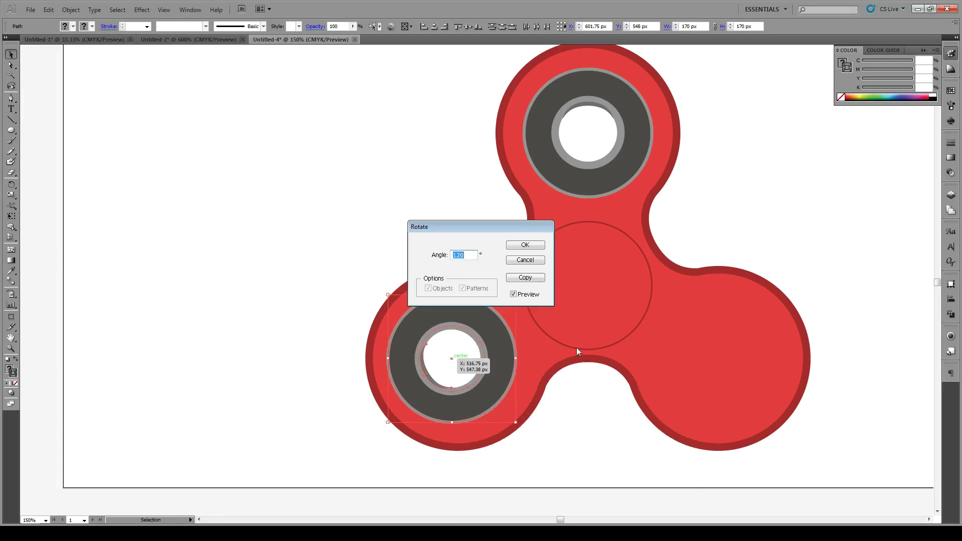
pyautogui.click(525, 245)
# Alt-drag a copy of the bearing into the right lobe, rotate it 120°, and deselect.
pyautogui.moveTo(452, 361); pyautogui.dragTo(718, 358)
pyautogui.rightClick(718, 358)
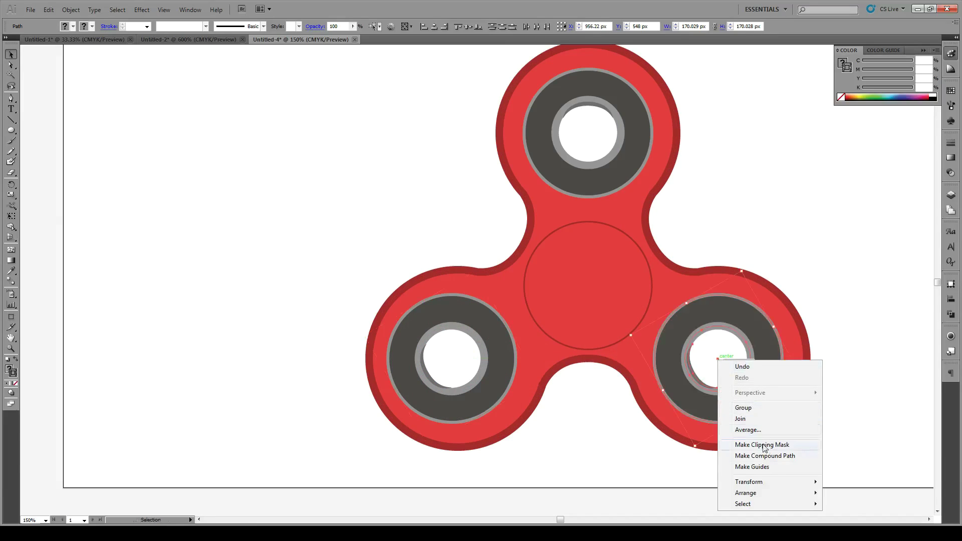
pyautogui.moveTo(768, 482)
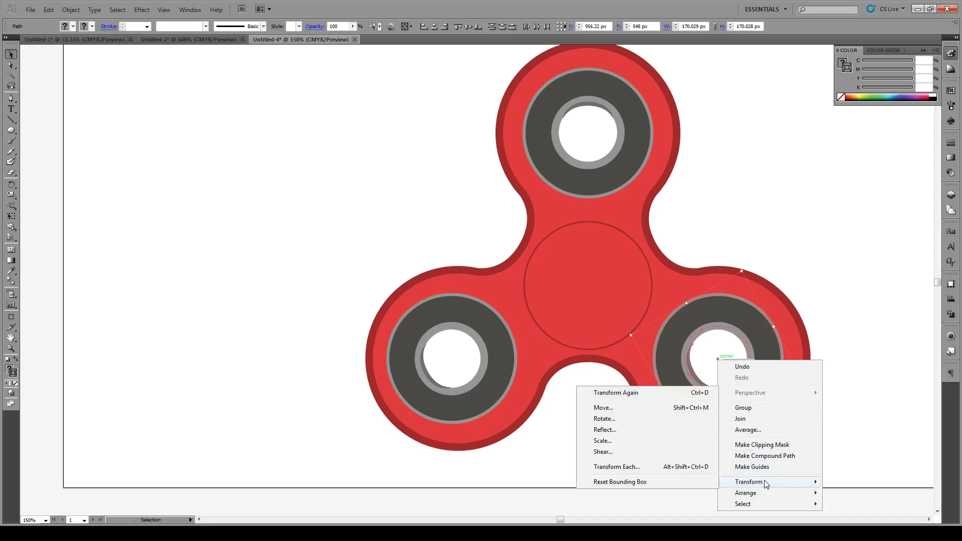
pyautogui.click(657, 420)
pyautogui.click(525, 245)
pyautogui.click(787, 207)
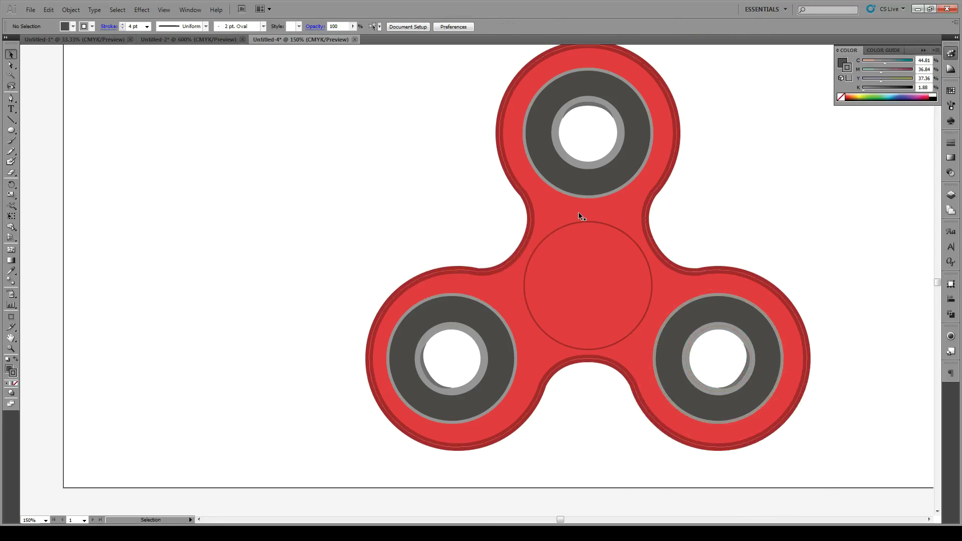
pyautogui.scroll(-3, 570, 213)
pyautogui.press('alt')
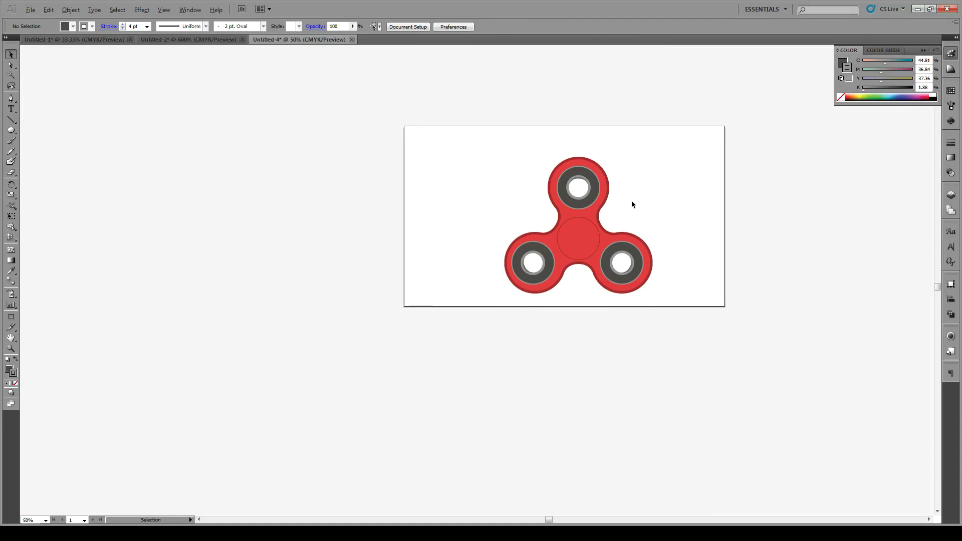
pyautogui.scroll(2, 631, 200)
pyautogui.press('alt')
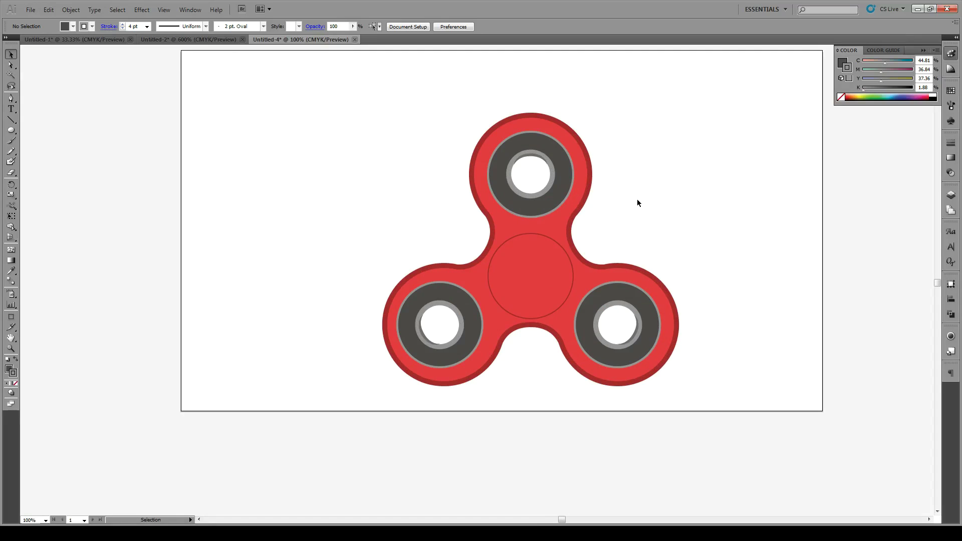